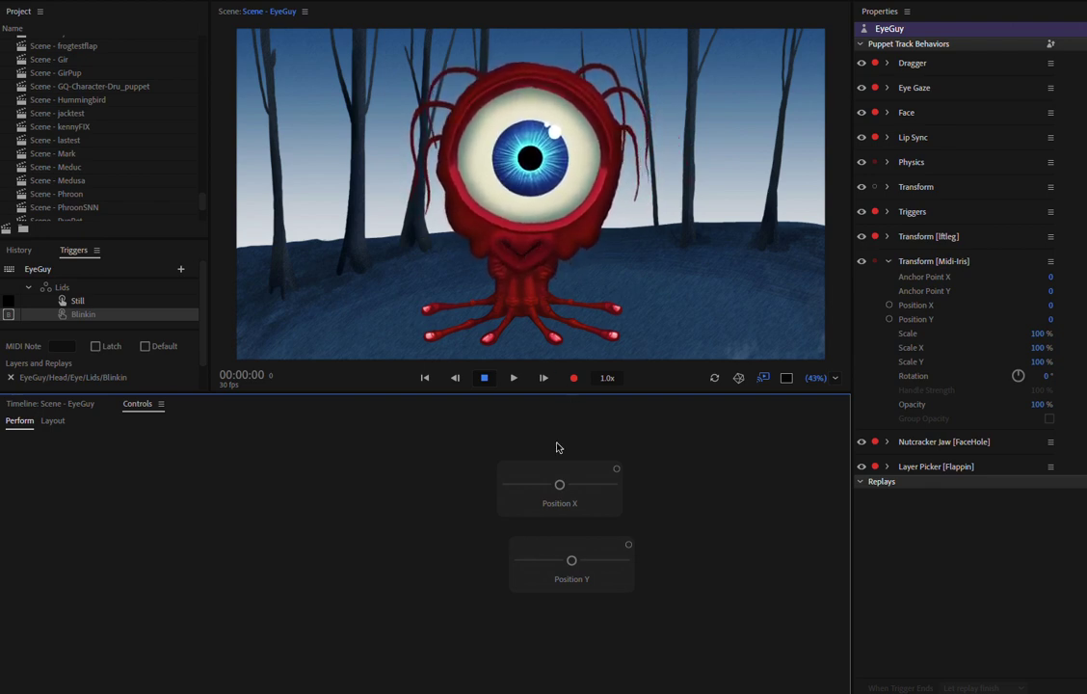
mouse_move(560, 493)
mouse_down()
mouse_move(500, 484)
mouse_move(616, 482)
mouse_move(562, 484)
mouse_up()
drag(571, 560, 568, 587)
click(1064, 305)
click(1063, 318)
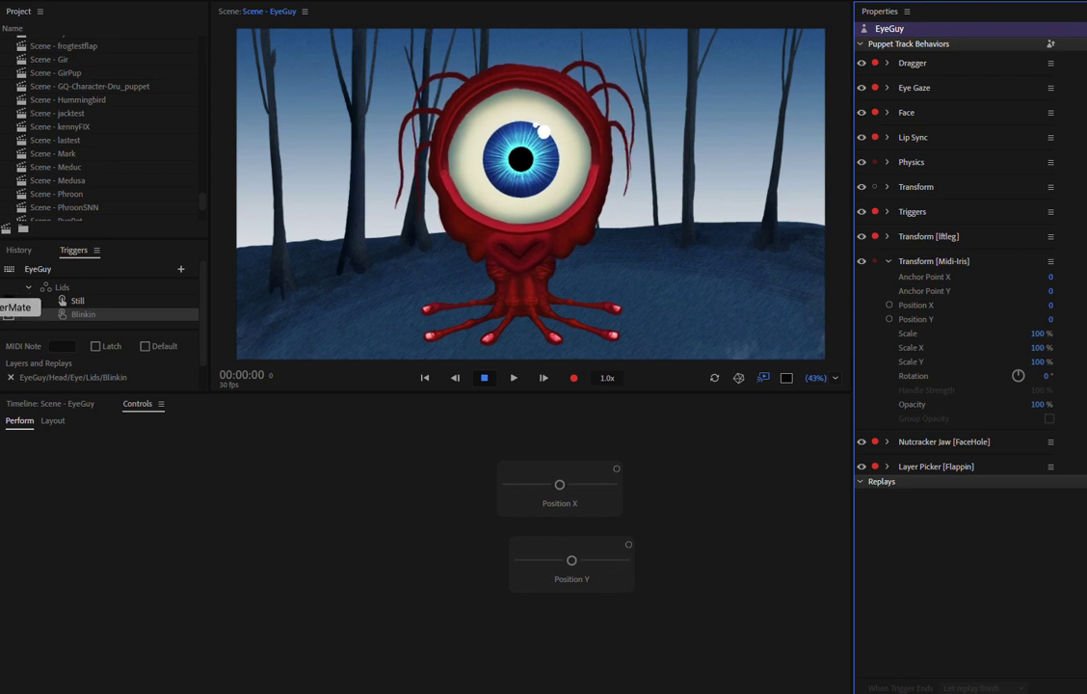
Switch to ControllerMate, delete all building blocks on New Page 4 and remove the emptied page.
key(super+Tab)
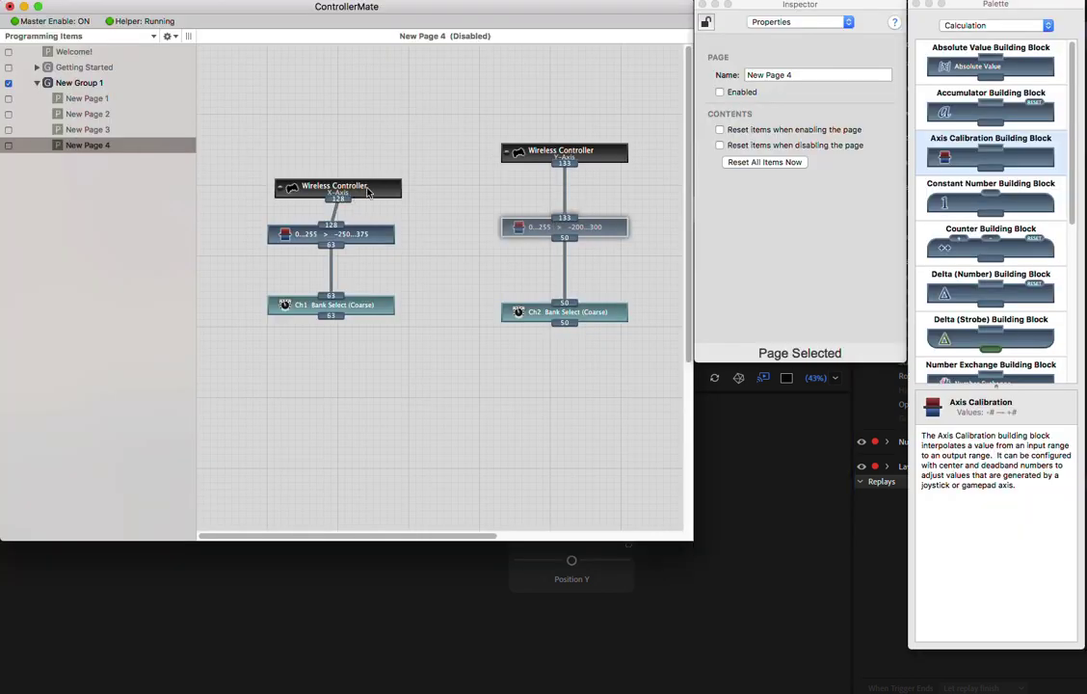
drag(425, 141, 270, 359)
drag(292, 100, 560, 420)
key(Delete)
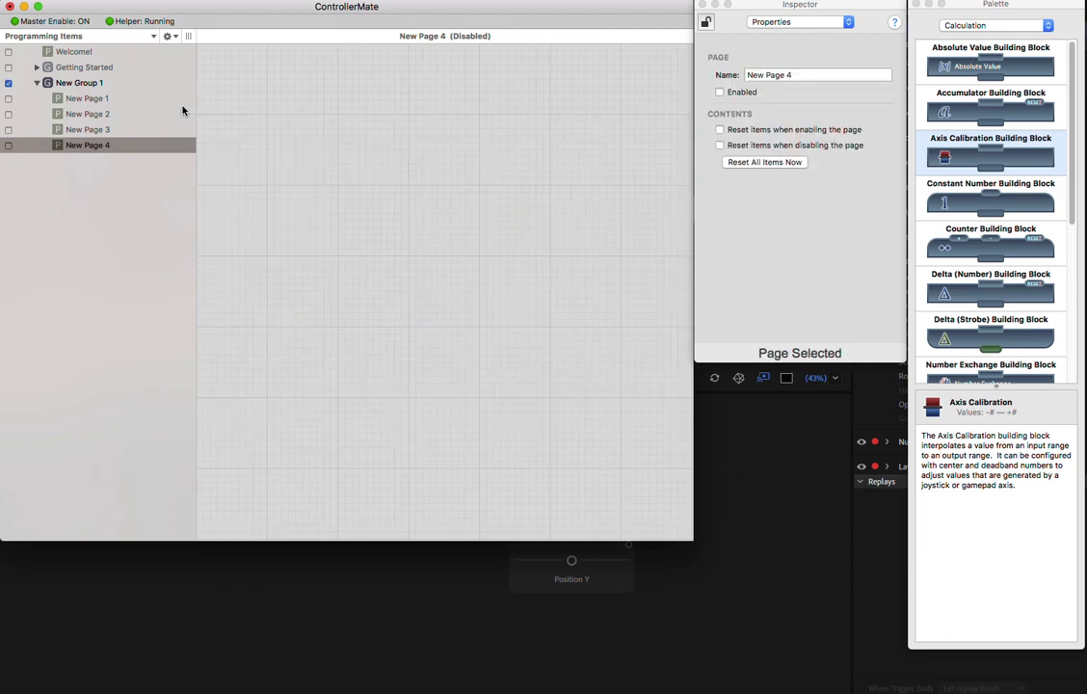
right_click(92, 150)
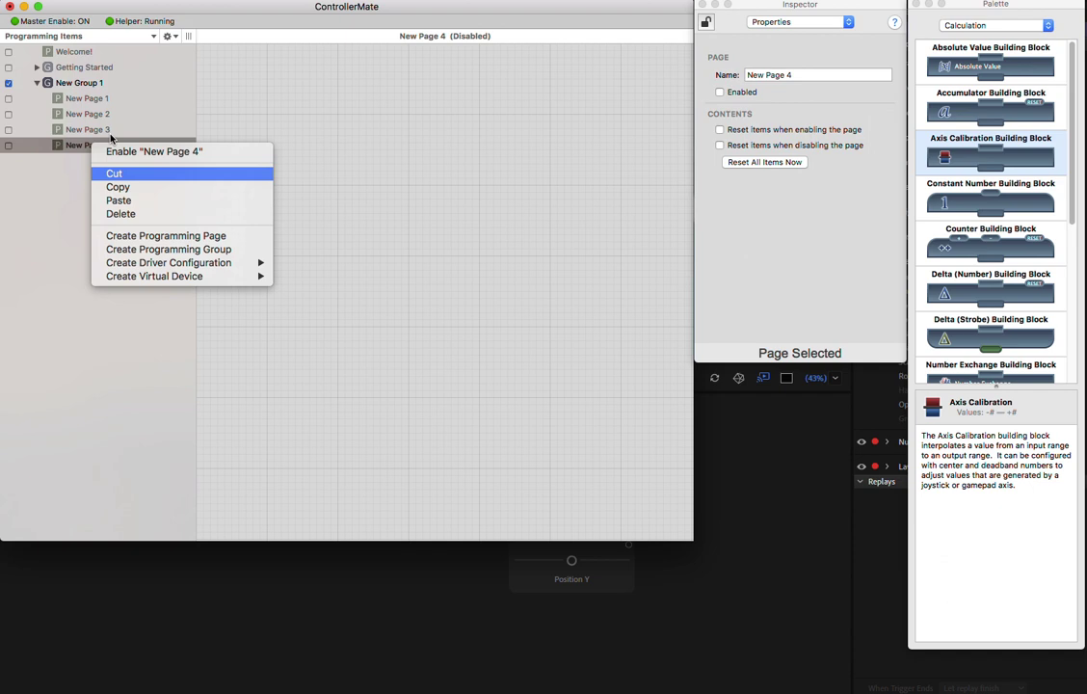
key(Return)
Create a new programming page inside New Group 1.
click(100, 51)
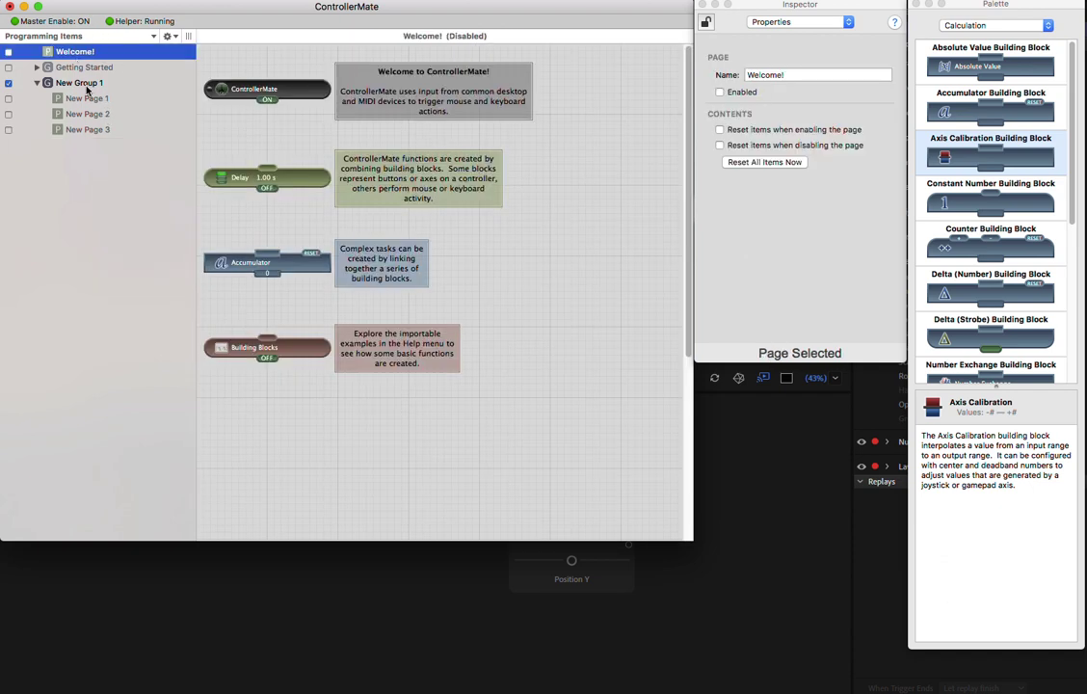
click(87, 85)
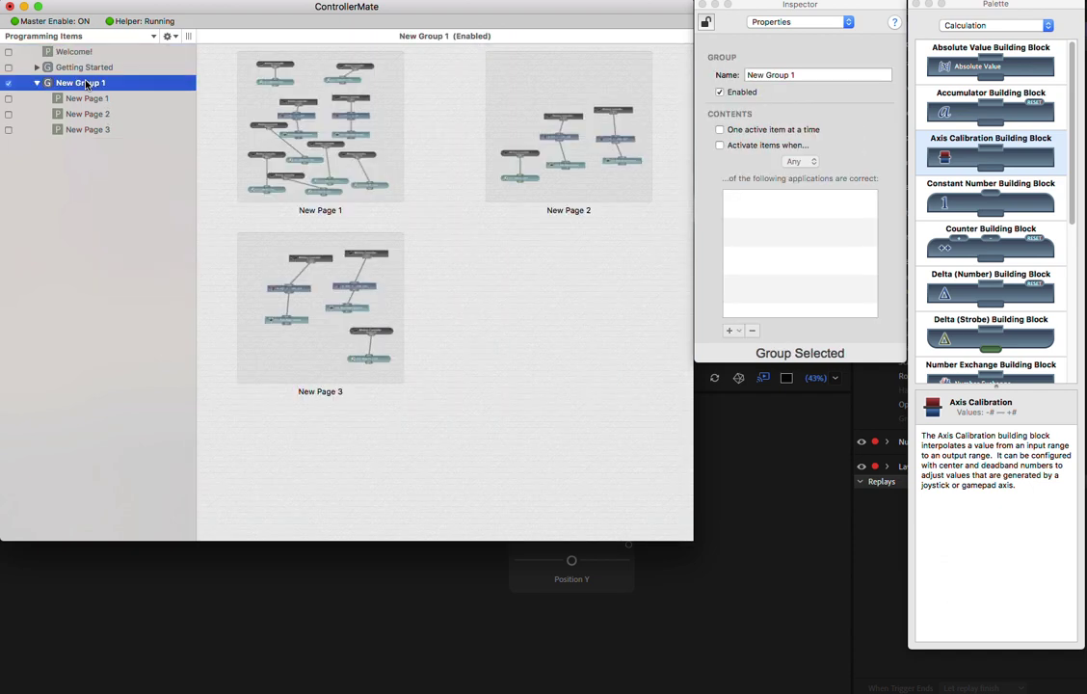
right_click(86, 83)
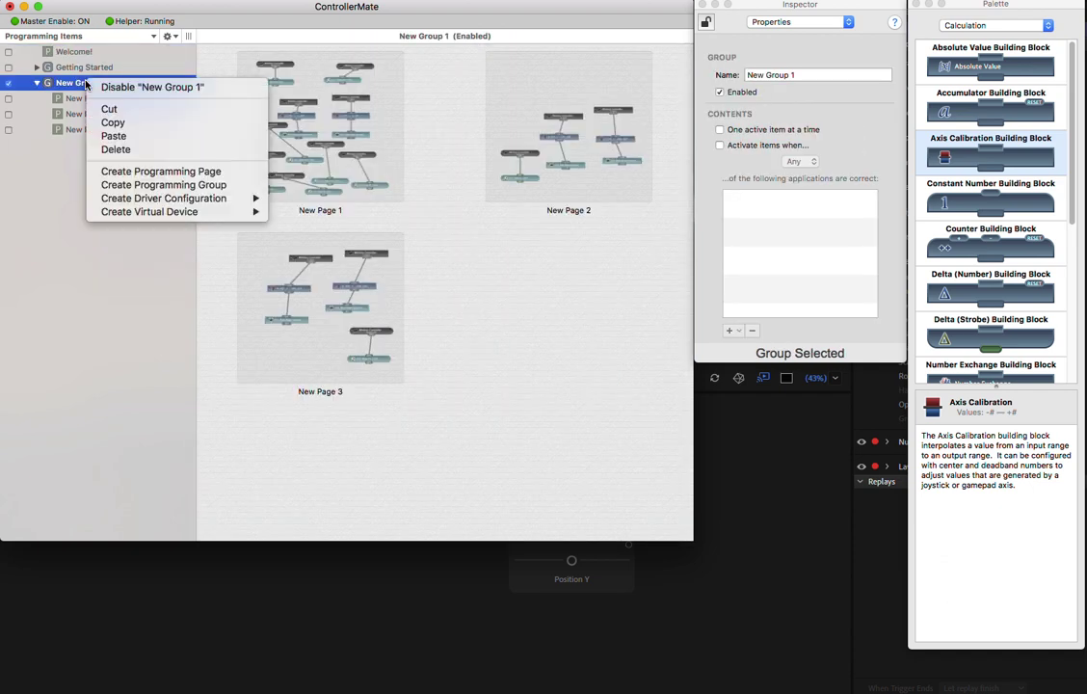
click(137, 172)
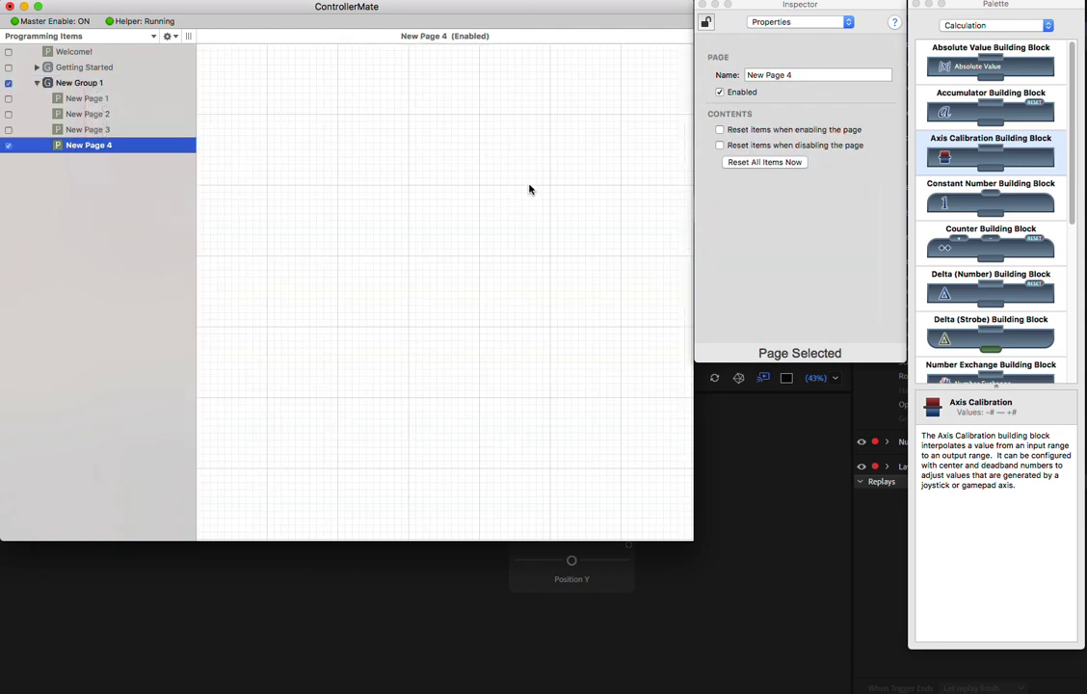
Find the Wireless Controller's building blocks and place its X-Axis block on New Page 4.
click(971, 27)
click(986, 27)
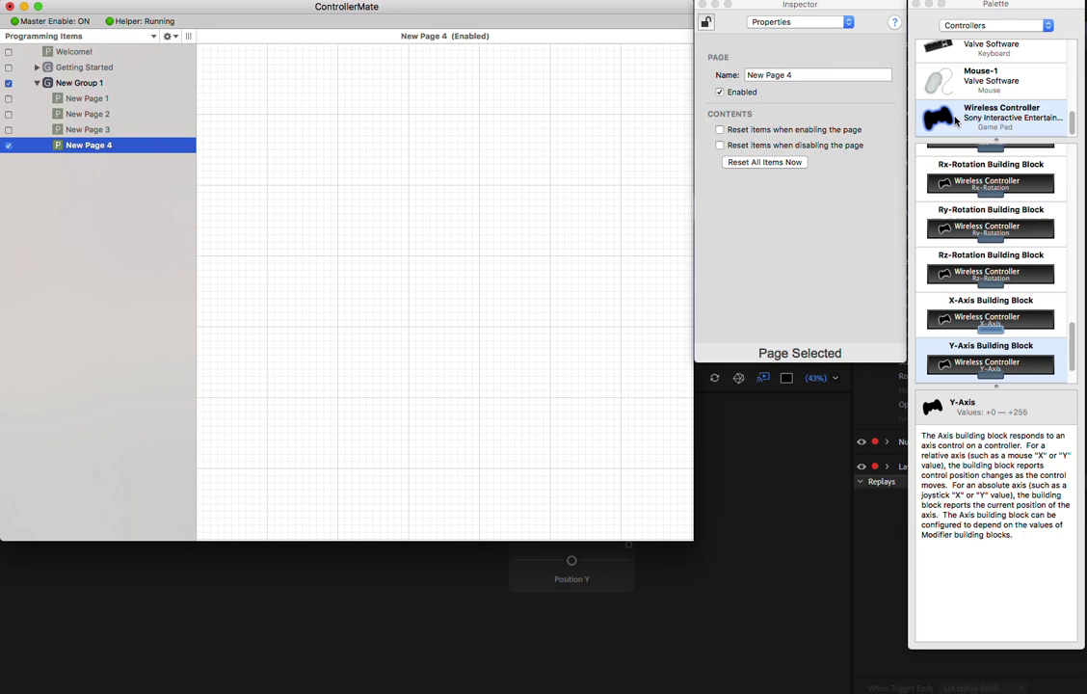
click(957, 118)
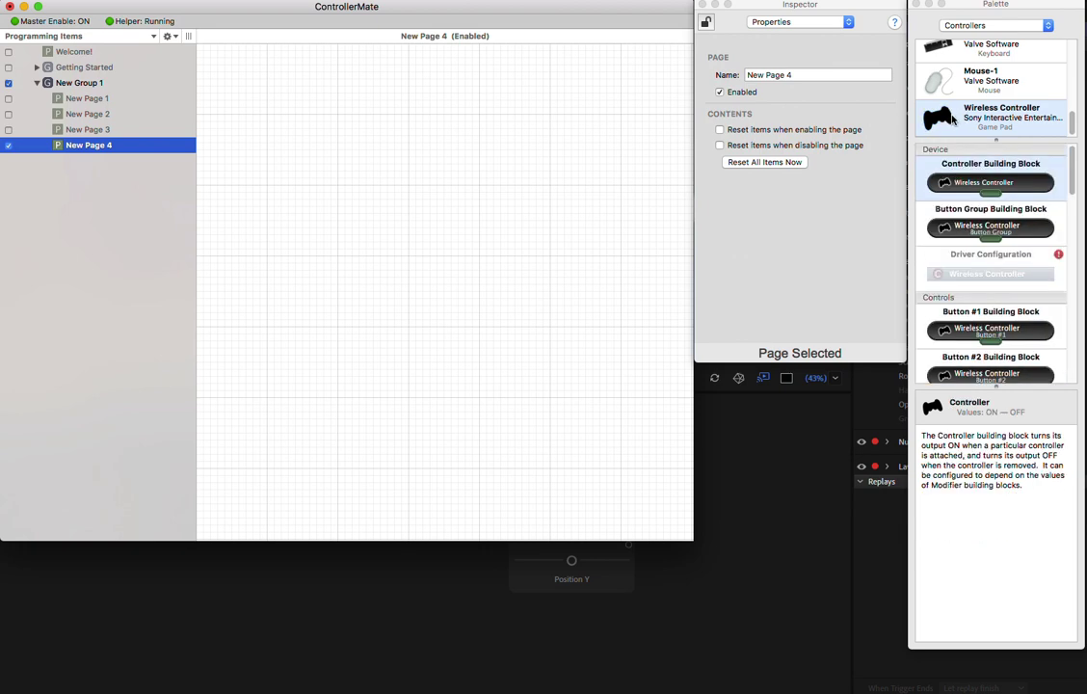
scroll(960, 179, down, 10)
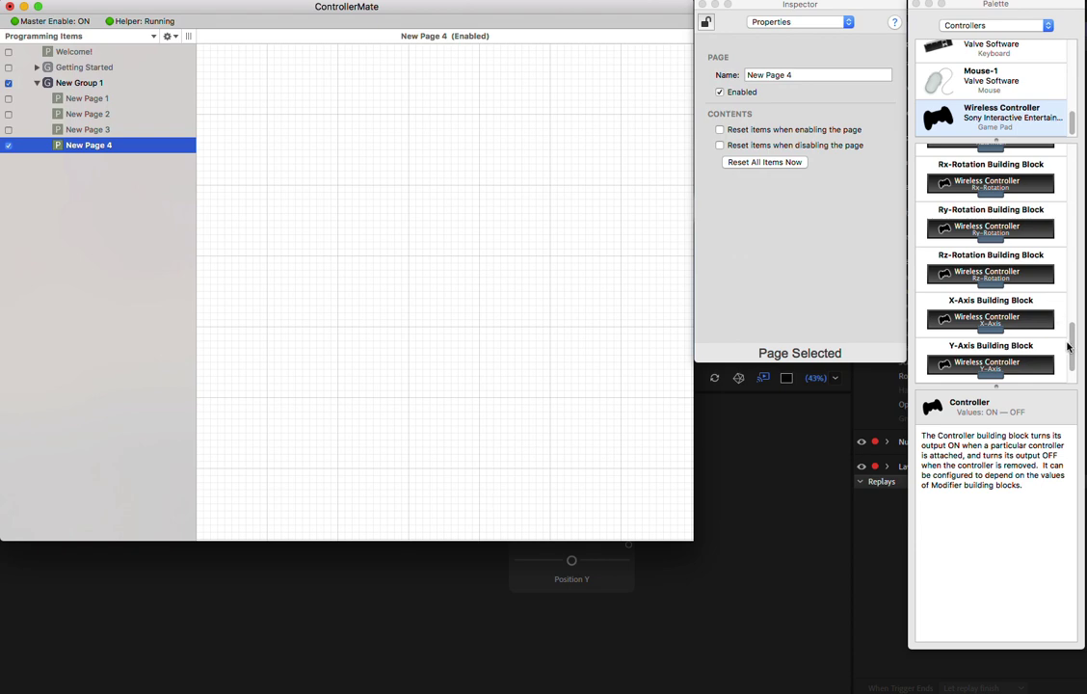
scroll(1067, 346, up, 15)
scroll(1008, 171, down, 3)
scroll(1008, 171, up, 3)
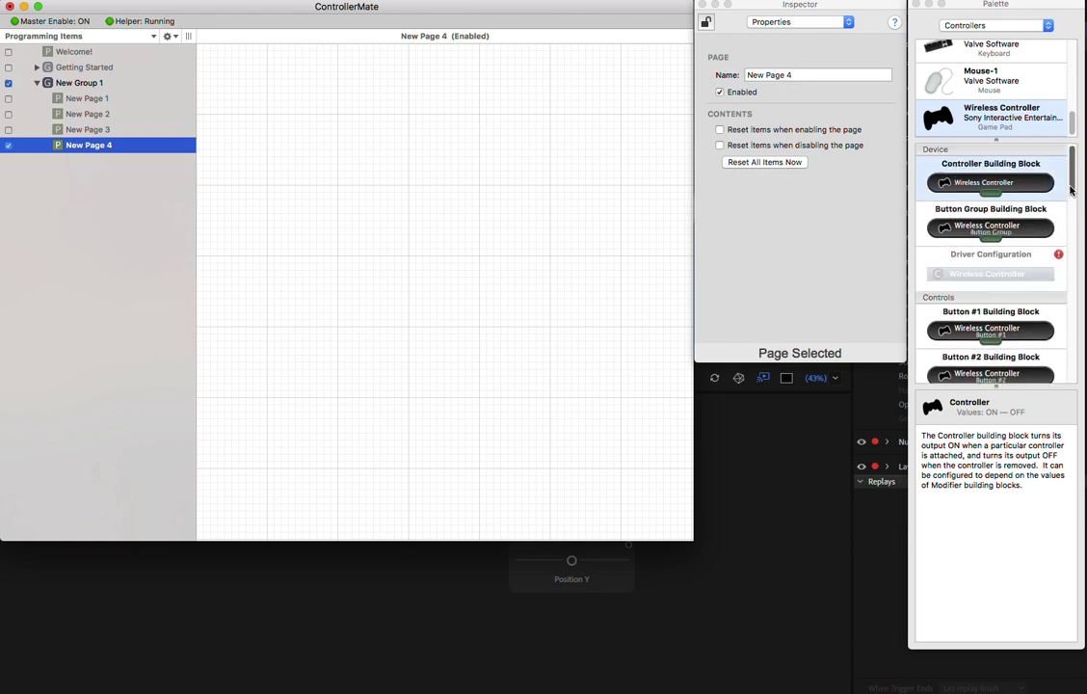
scroll(1069, 180, down, 10)
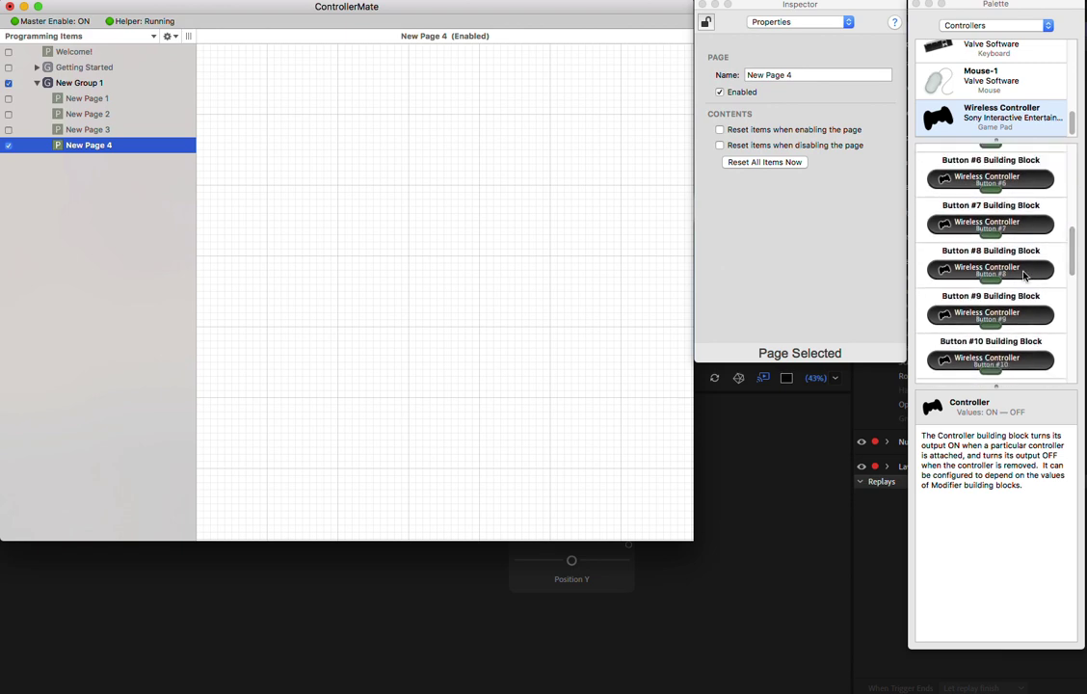
scroll(1008, 276, down, 3)
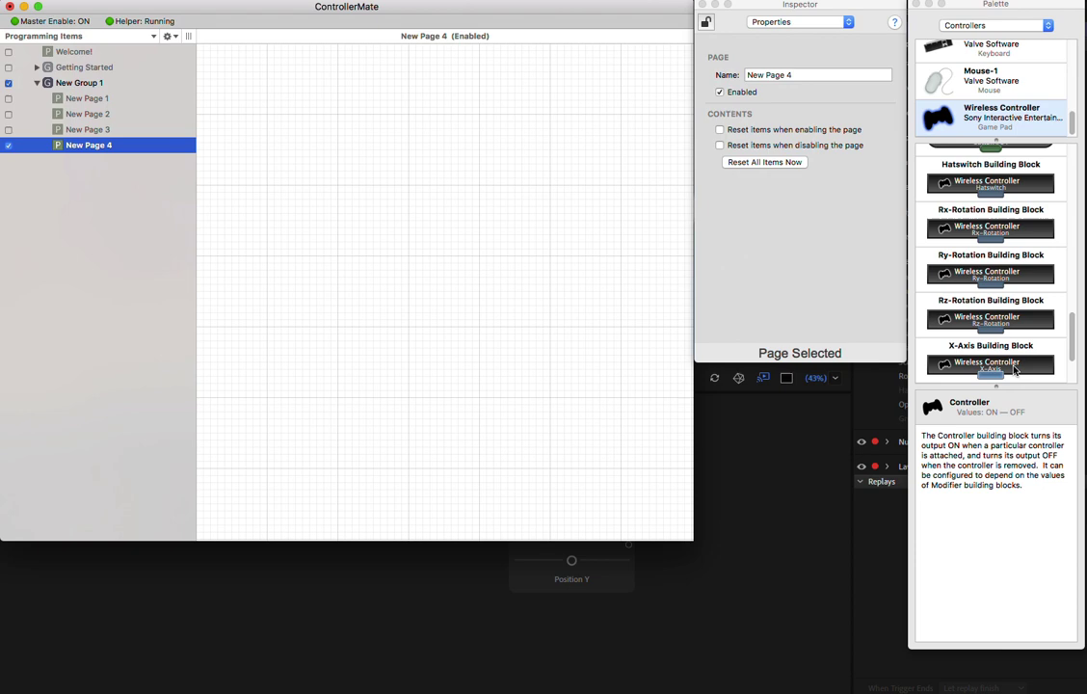
drag(1013, 369, 386, 236)
Place the Wireless Controller's Y-Axis building block beside the X-Axis block.
scroll(1047, 341, down, 1)
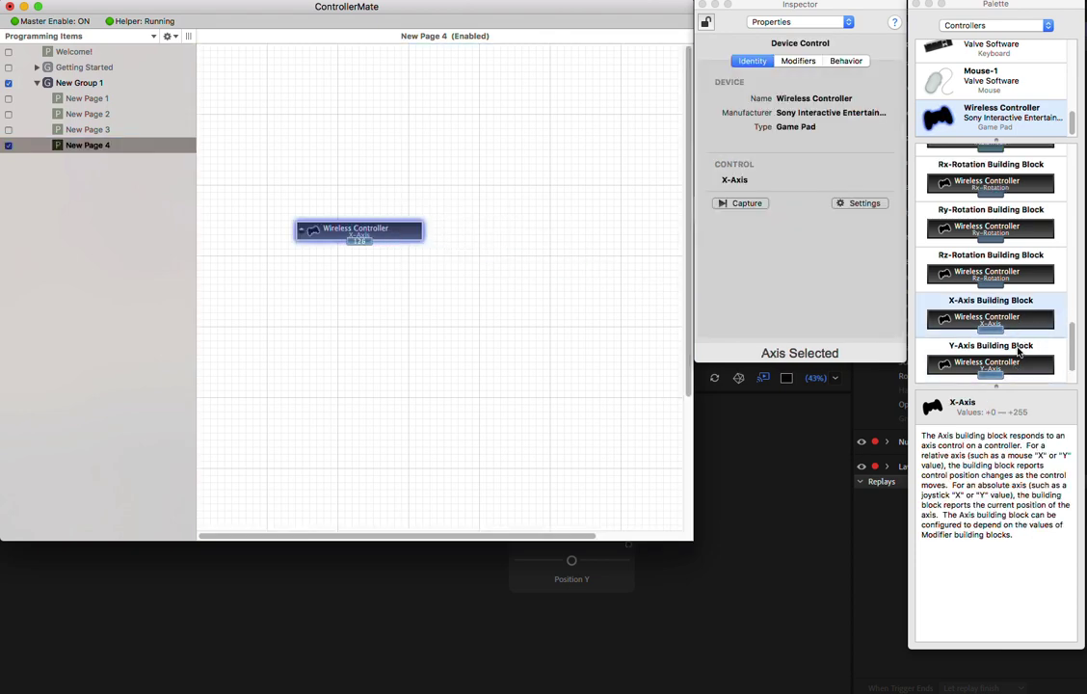
drag(1020, 370, 573, 236)
click(568, 285)
Add a MIDI Variable Controller Output block below the X-Axis block and connect the X-Axis output to it.
click(983, 26)
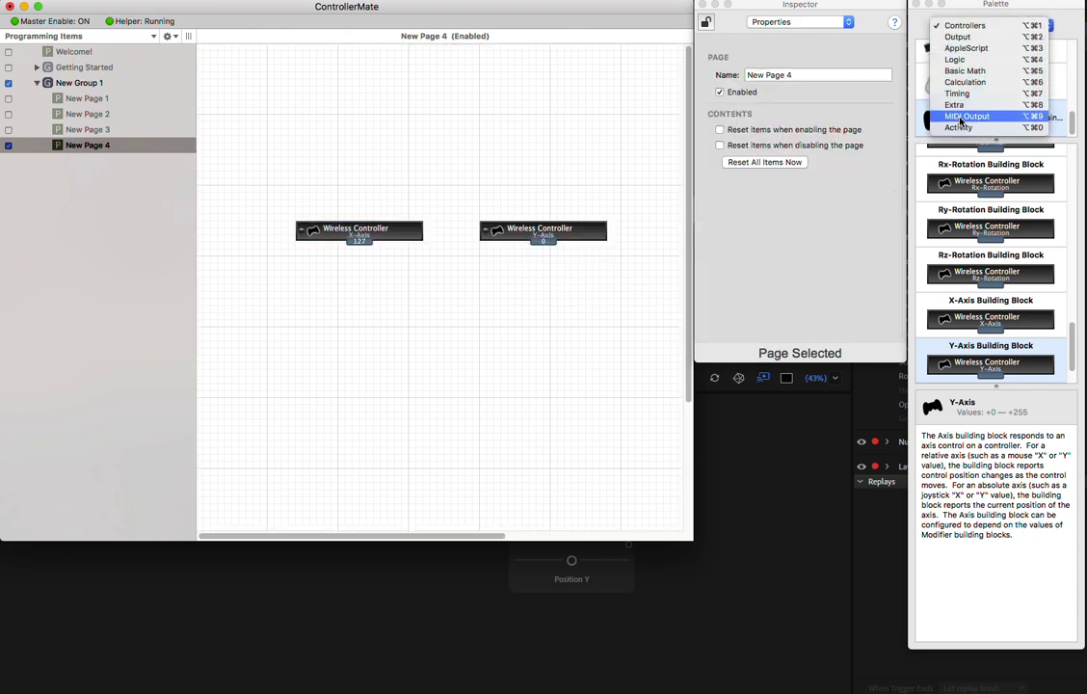
click(961, 117)
drag(992, 173, 339, 312)
drag(362, 244, 336, 313)
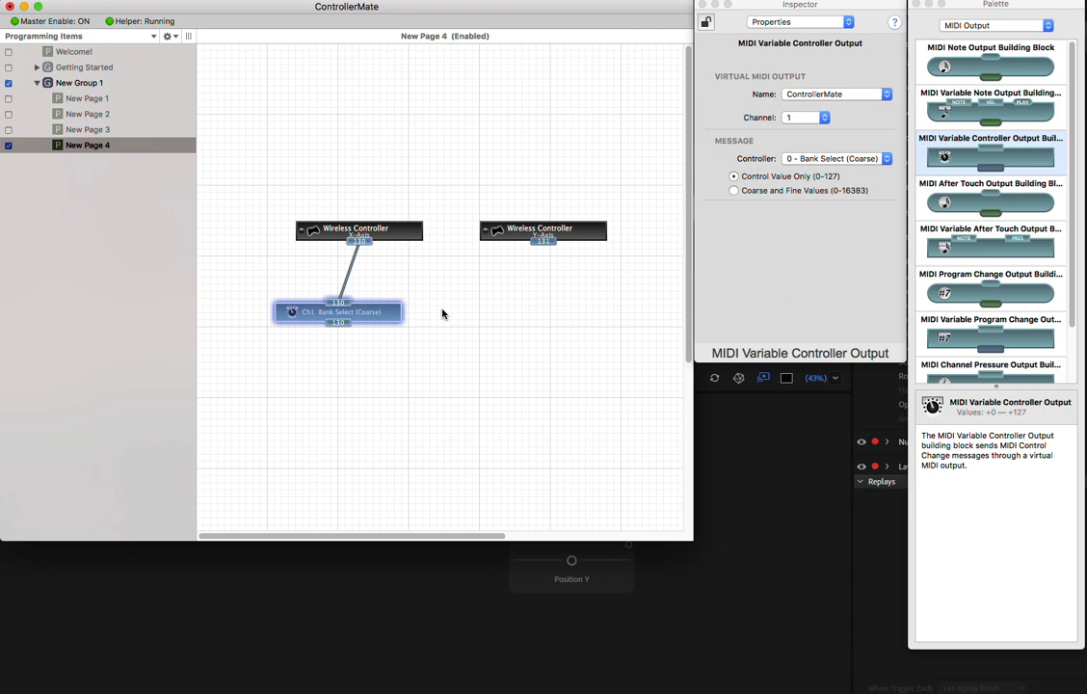
Disconnect the X-Axis from the MIDI output block and wire a new Axis Calibration block between them.
drag(346, 300, 366, 281)
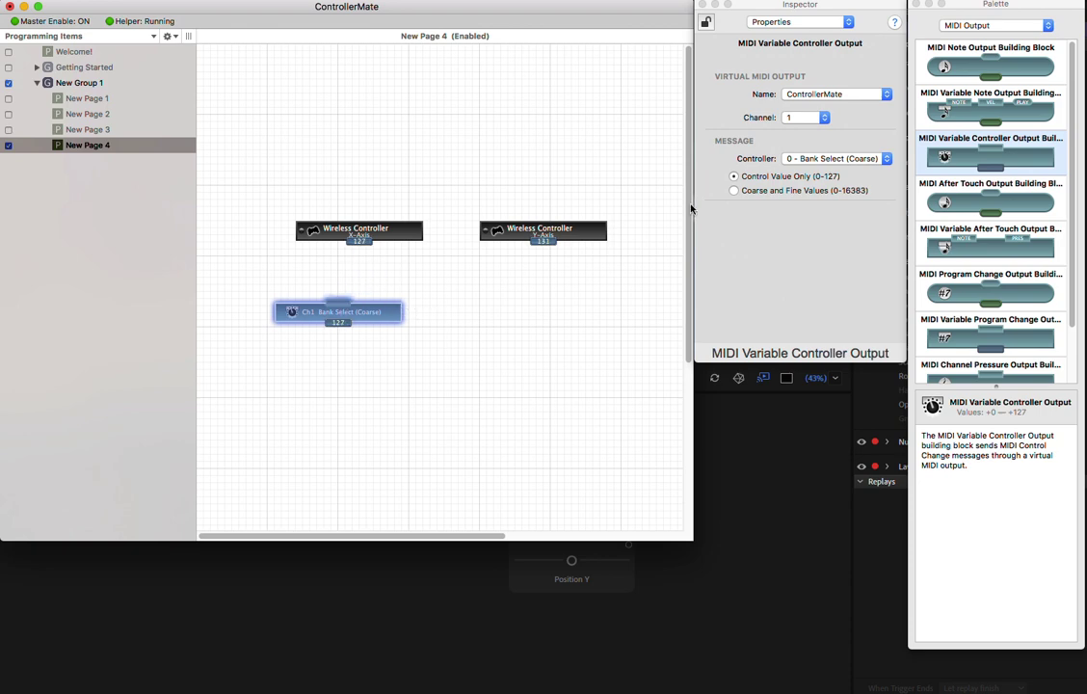
click(1000, 27)
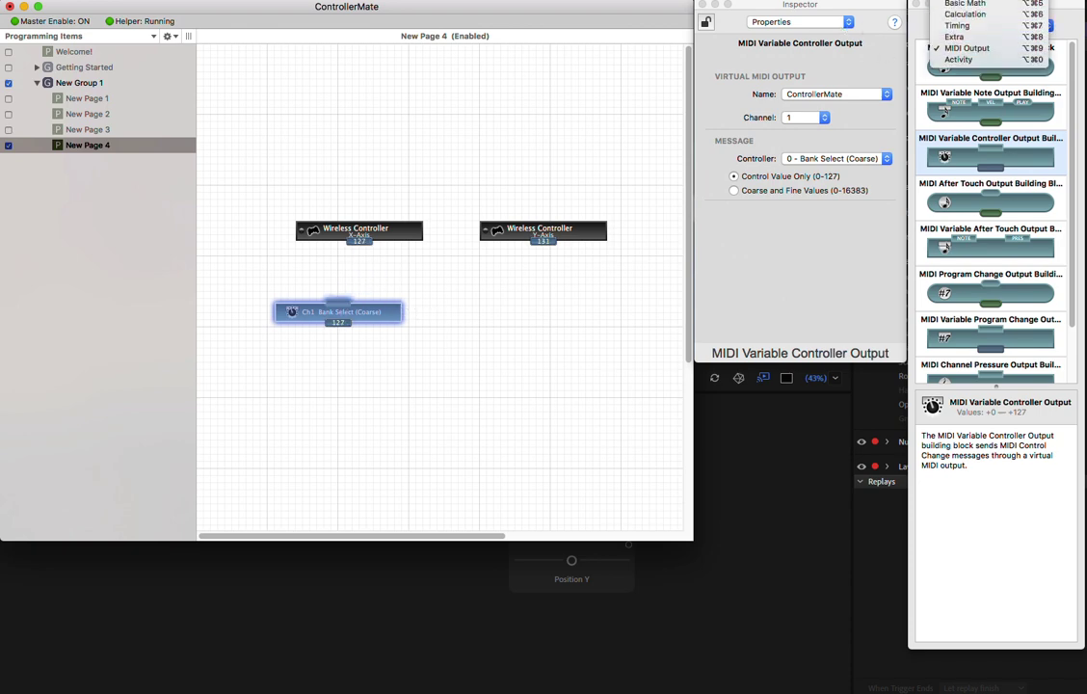
click(986, 23)
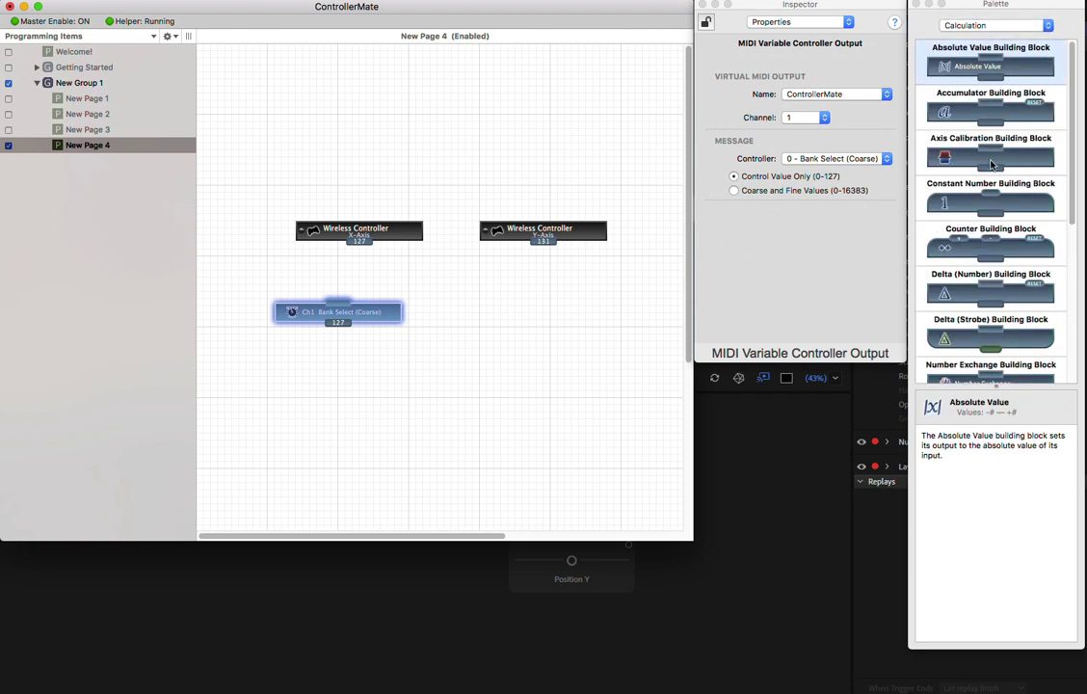
drag(1023, 159, 528, 312)
drag(386, 252, 463, 289)
drag(380, 315, 502, 350)
drag(497, 293, 475, 292)
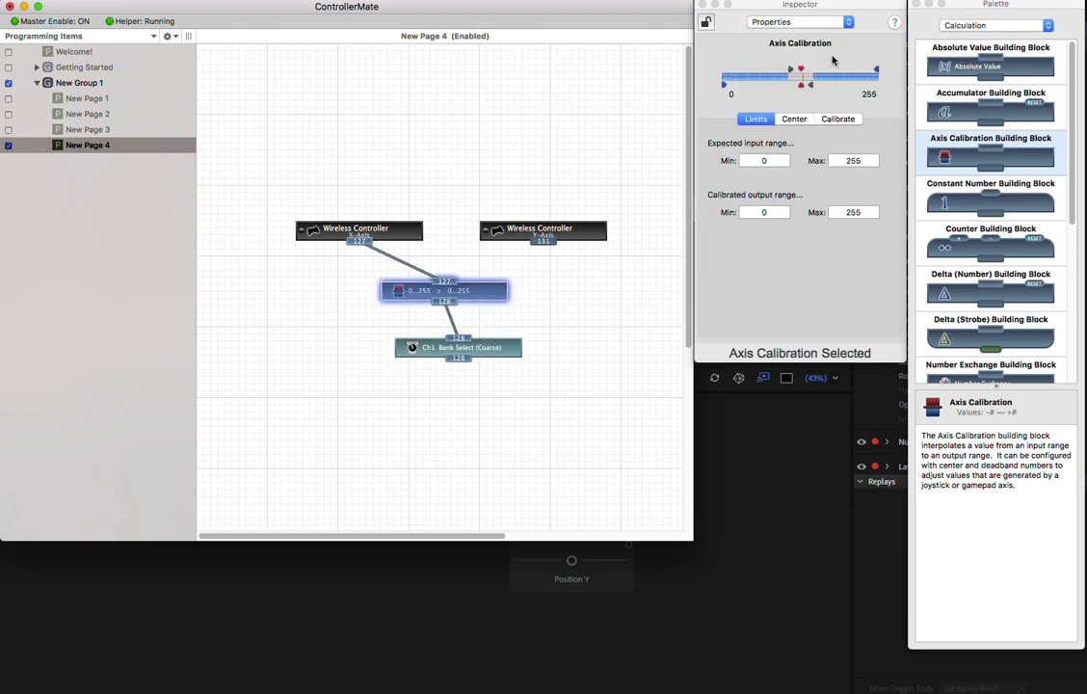
Calibrate the X-axis in the Axis Calibration block by setting its center and range, and save the calibration.
click(800, 6)
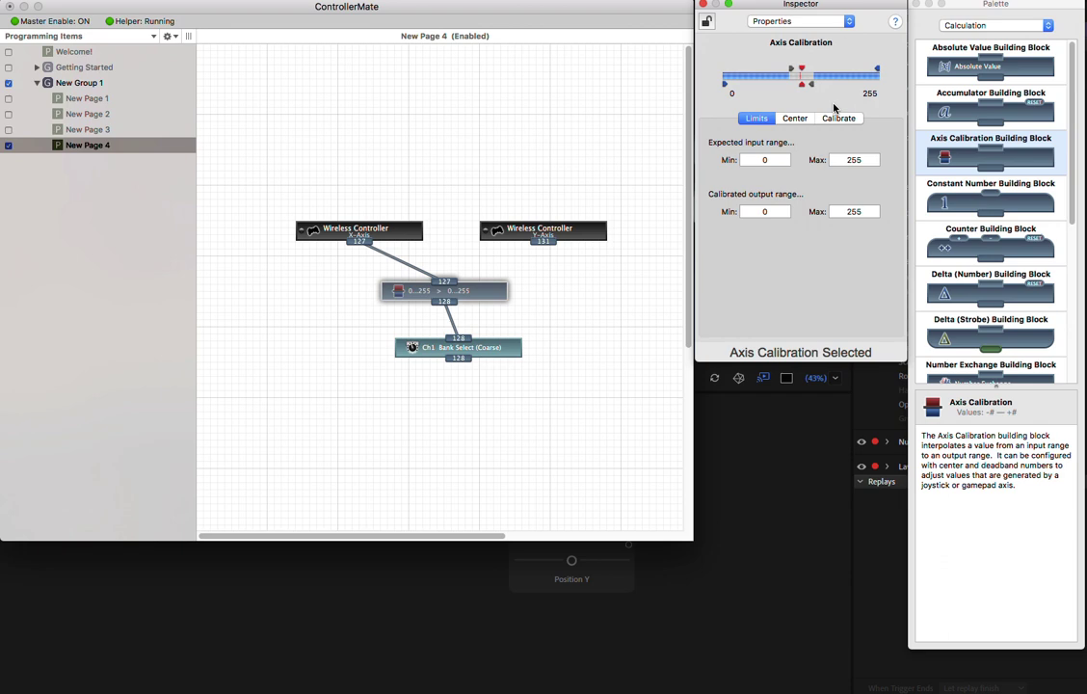
click(840, 118)
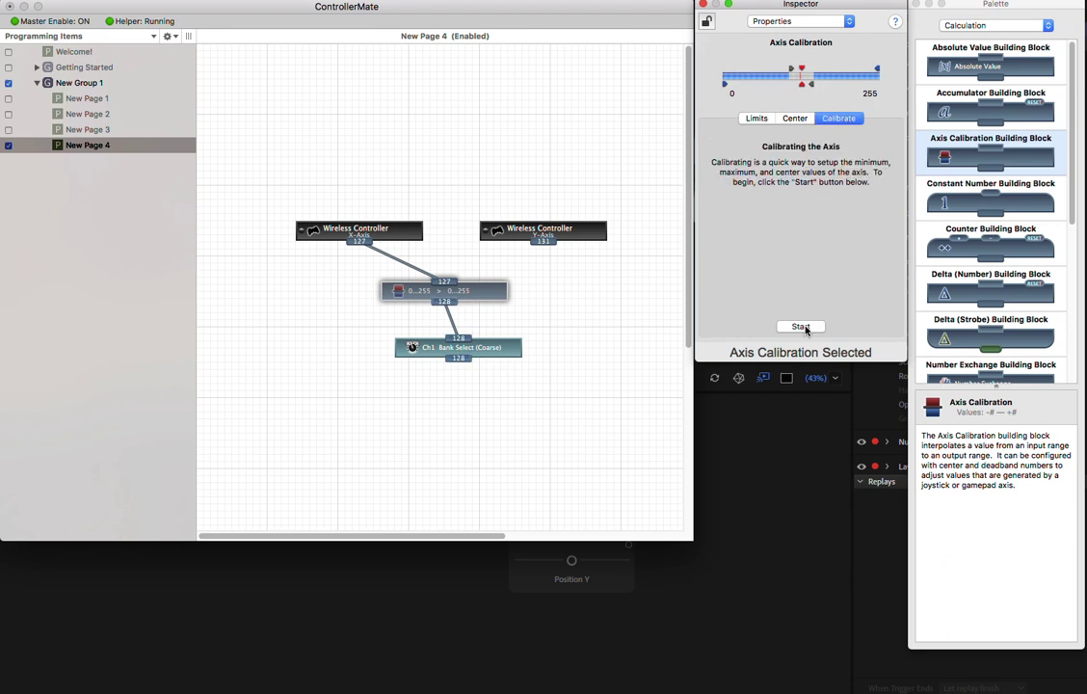
click(804, 326)
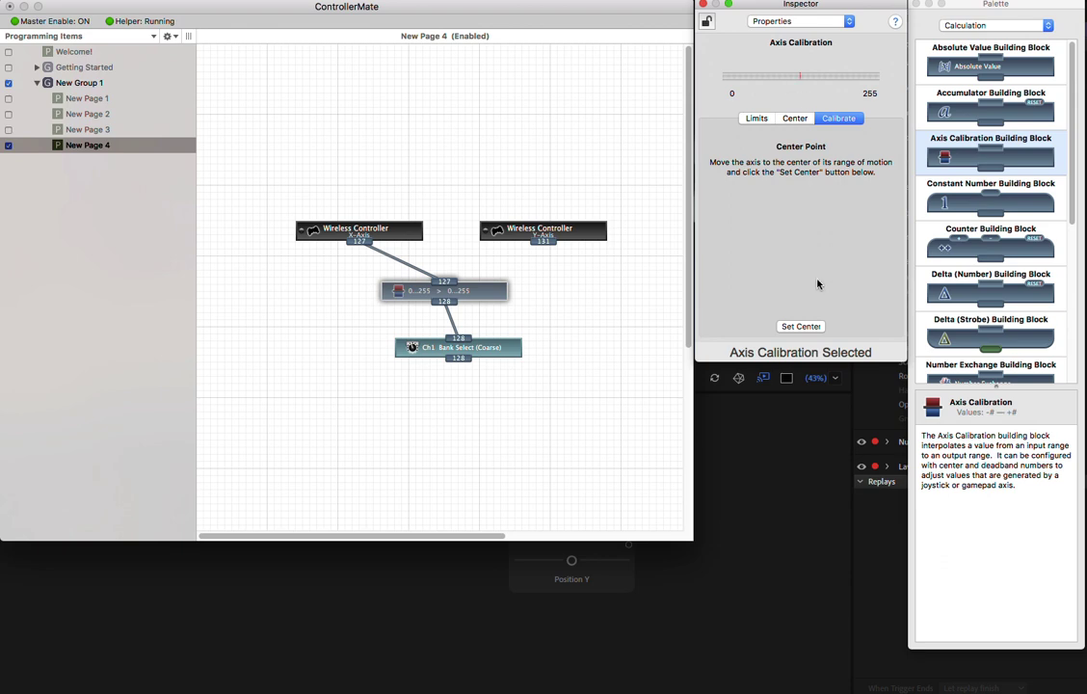
click(801, 326)
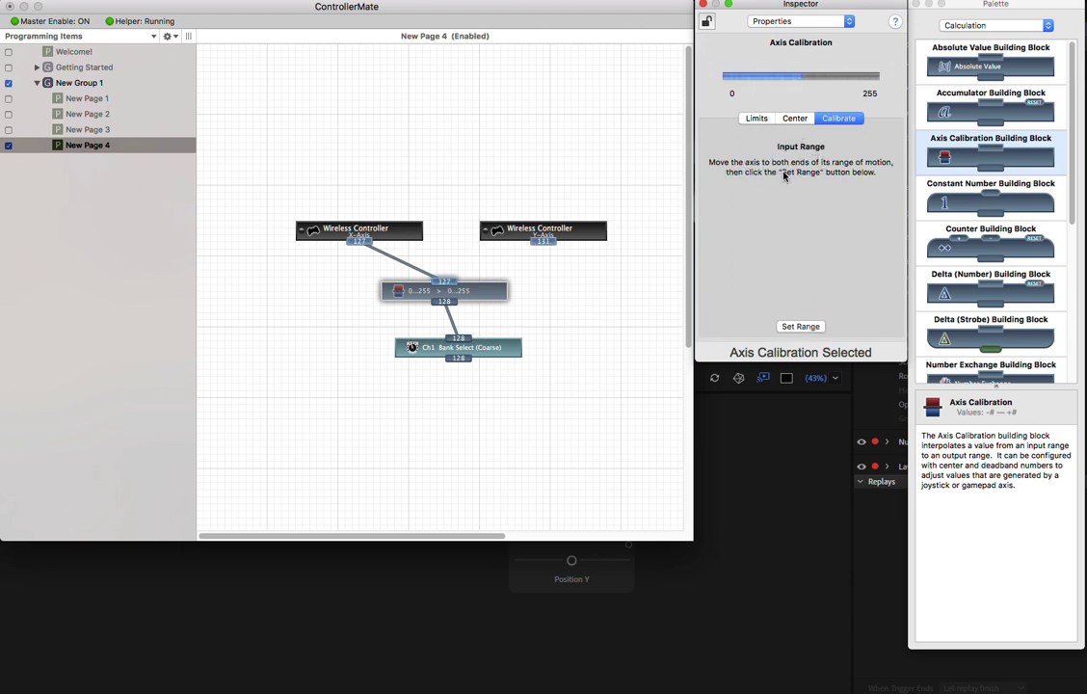
click(803, 326)
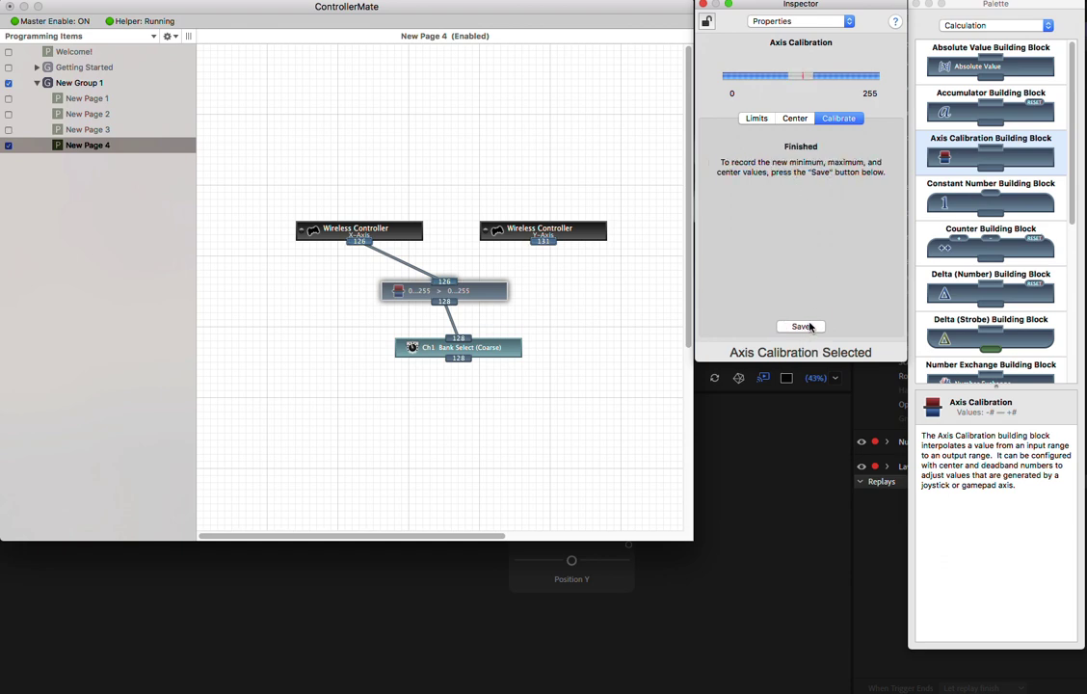
click(809, 326)
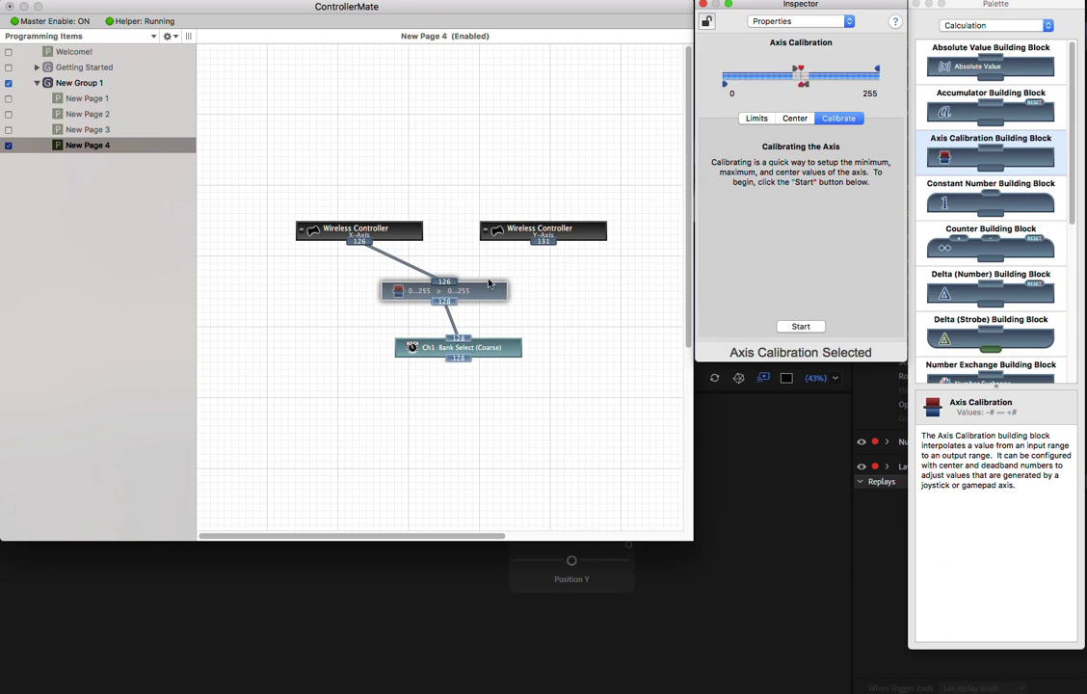
Rearrange the X-Axis, Axis Calibration and MIDI output blocks into a tidy vertical chain.
drag(449, 291, 421, 291)
drag(497, 355, 461, 376)
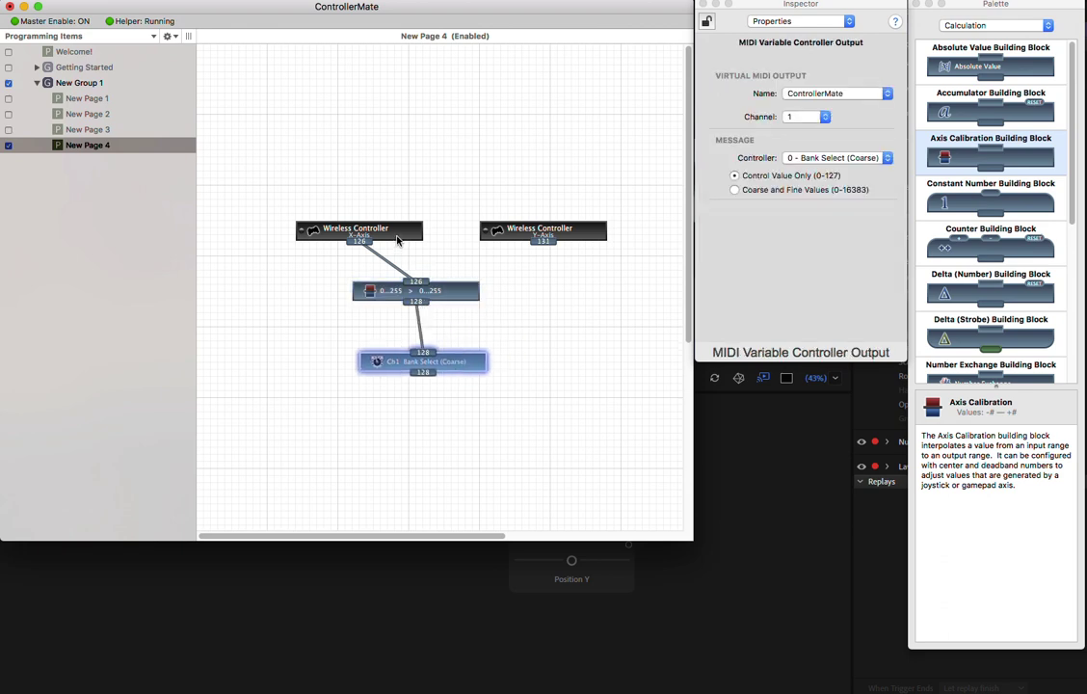
drag(352, 229, 373, 200)
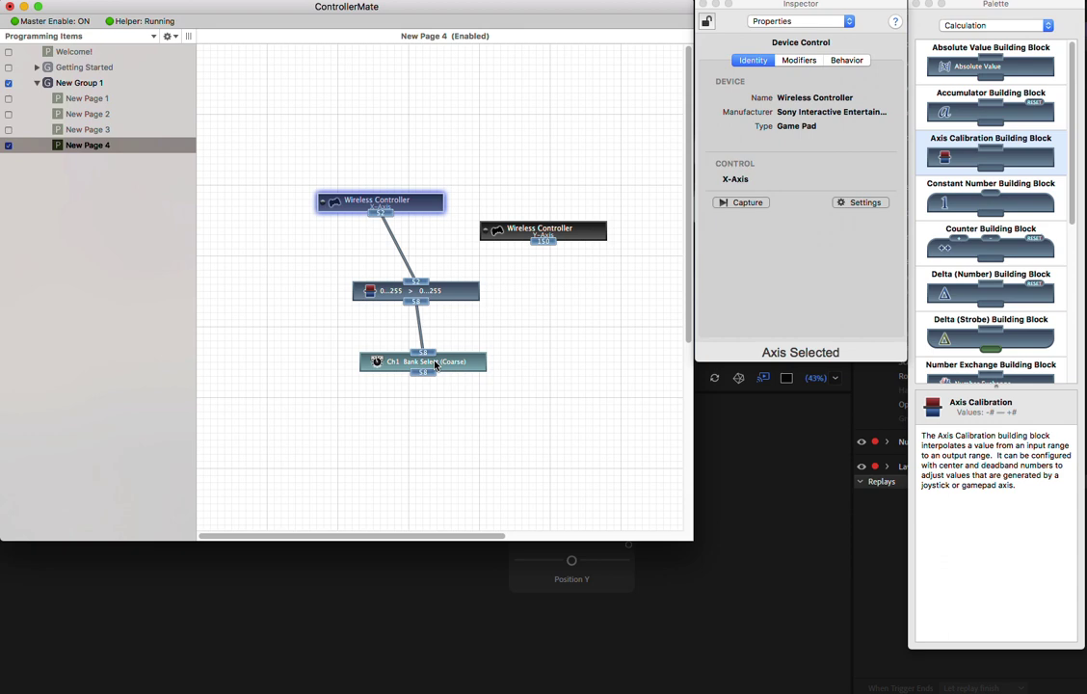
Switch to Character Animator, put the controls in layout mode and select the Position X control.
click(362, 545)
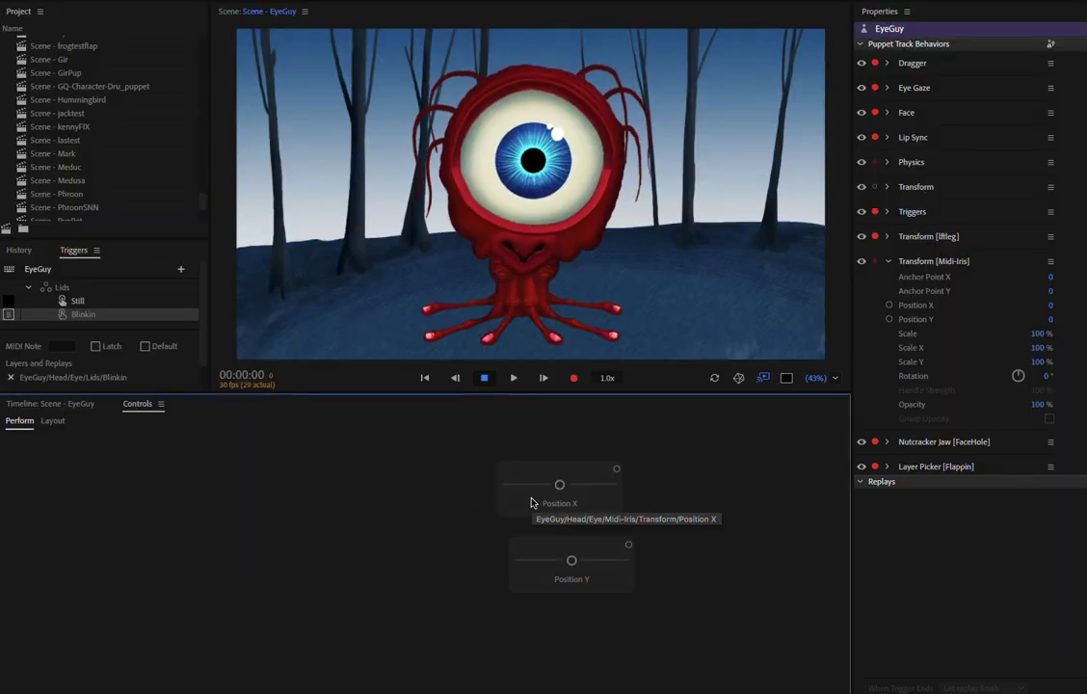
click(52, 420)
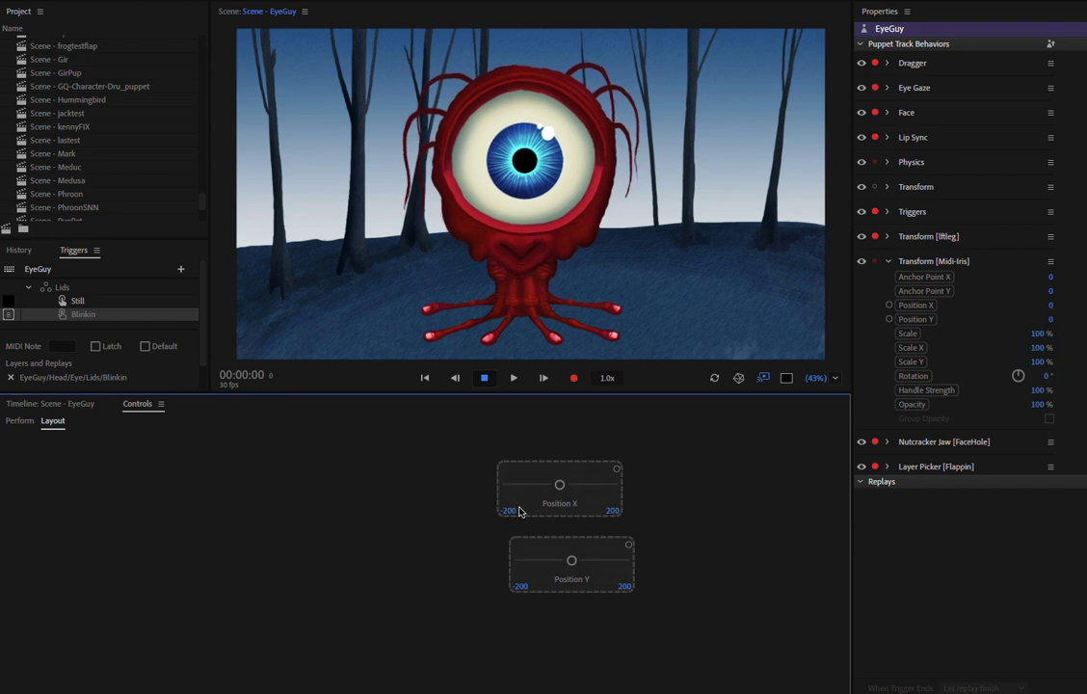
click(531, 473)
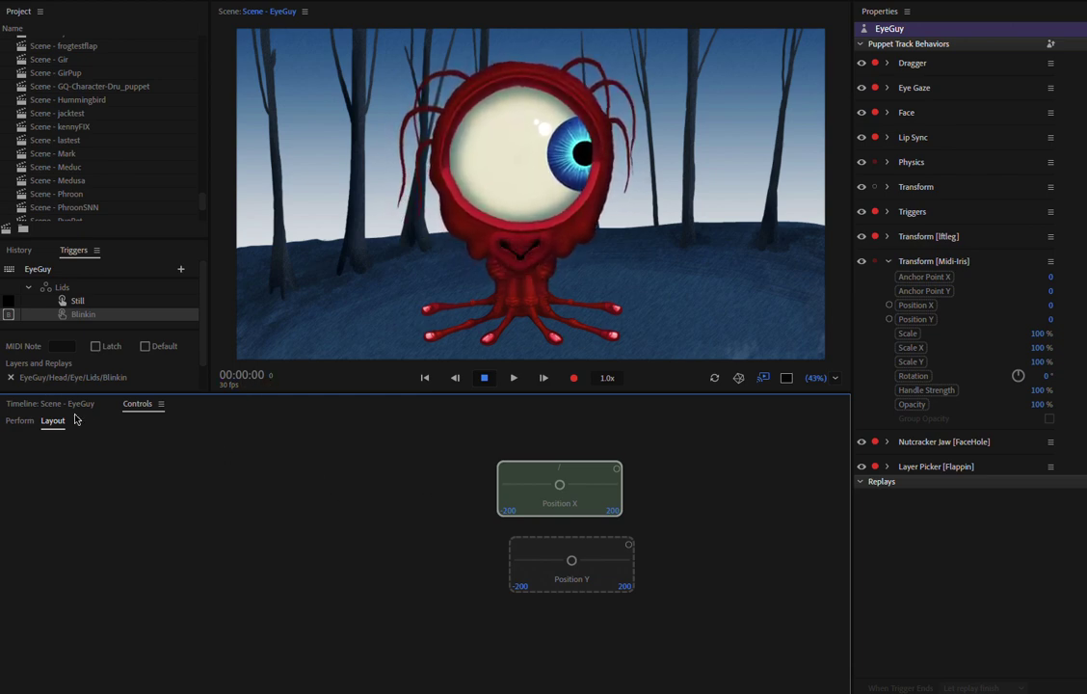
Switch back to ControllerMate and set the Axis Calibration block's calibrated output range to -200 minimum and 200 maximum.
key(super+Tab)
click(467, 294)
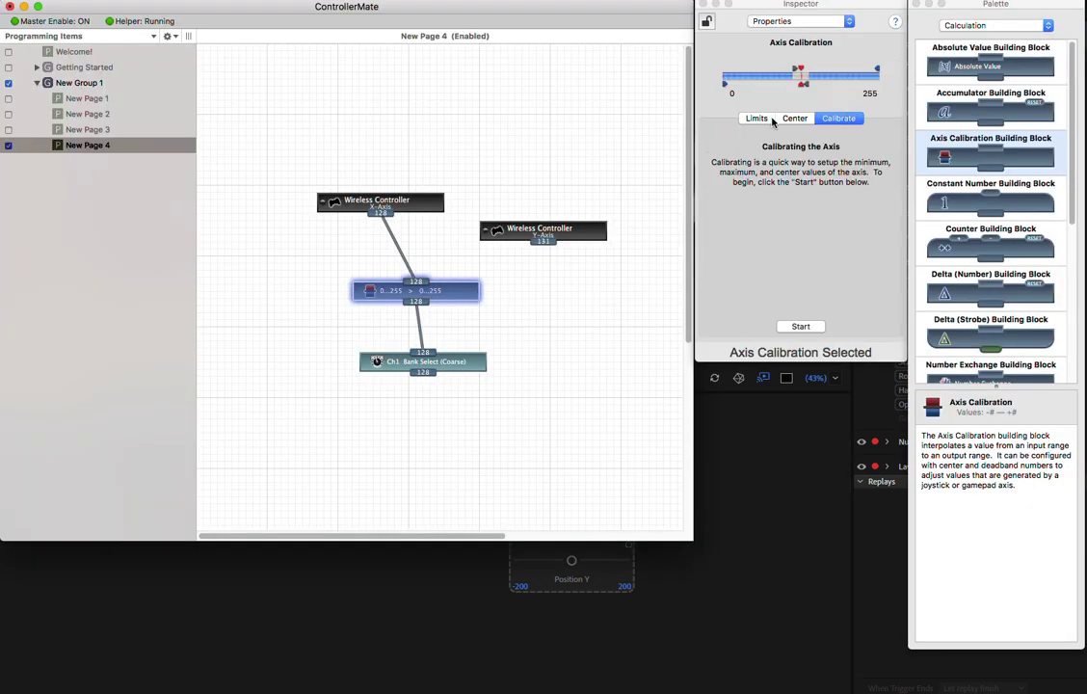
click(757, 118)
click(750, 209)
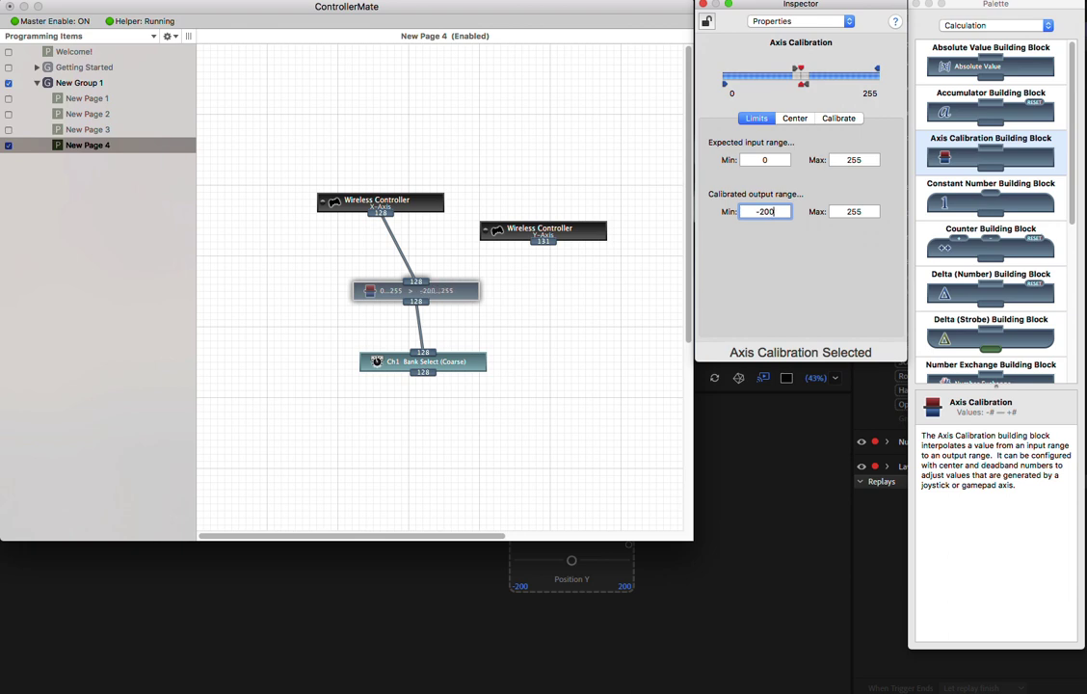
text(-200)
key(Tab)
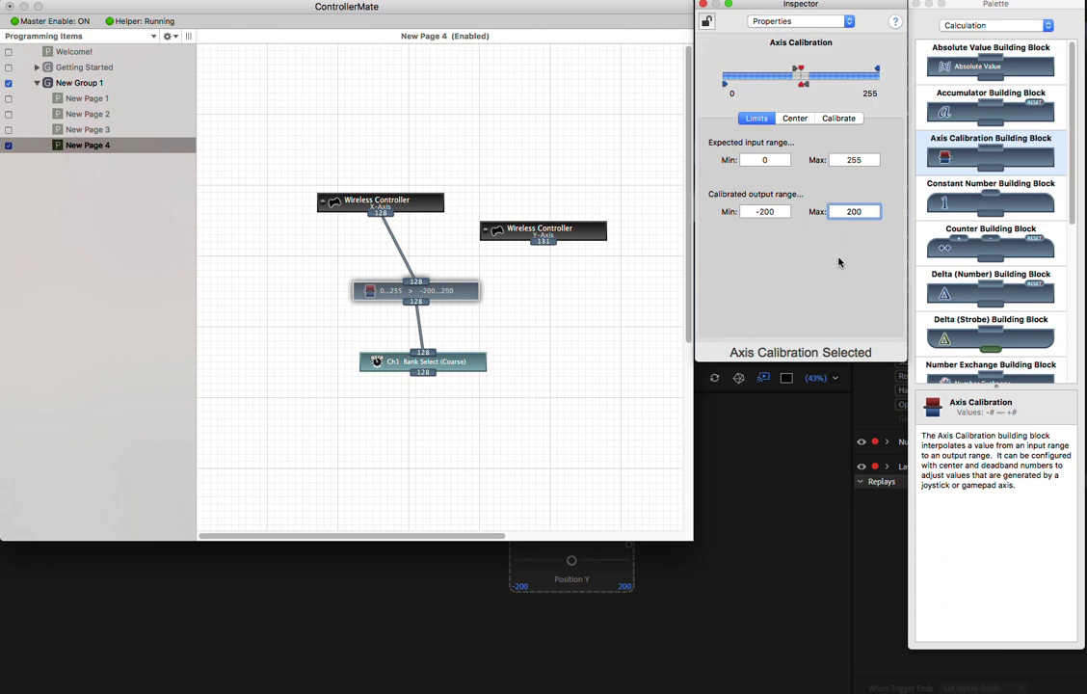
Check the iris in Character Animator, then return to ControllerMate and set the Axis Calibration block's output range maximum to 325.
click(691, 603)
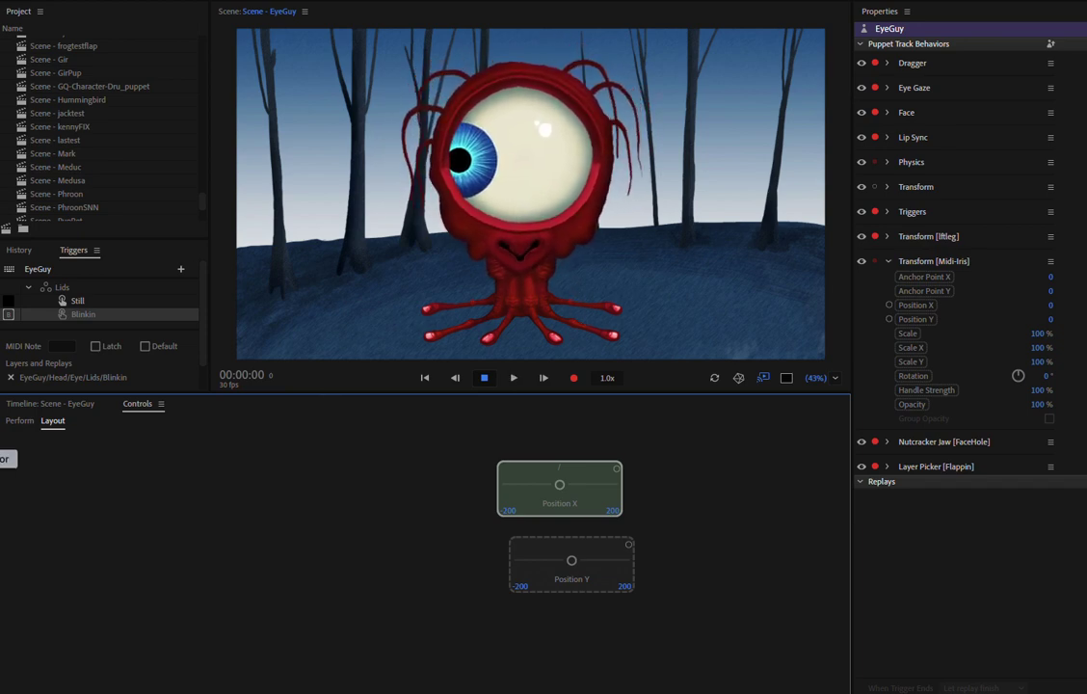
click(8, 306)
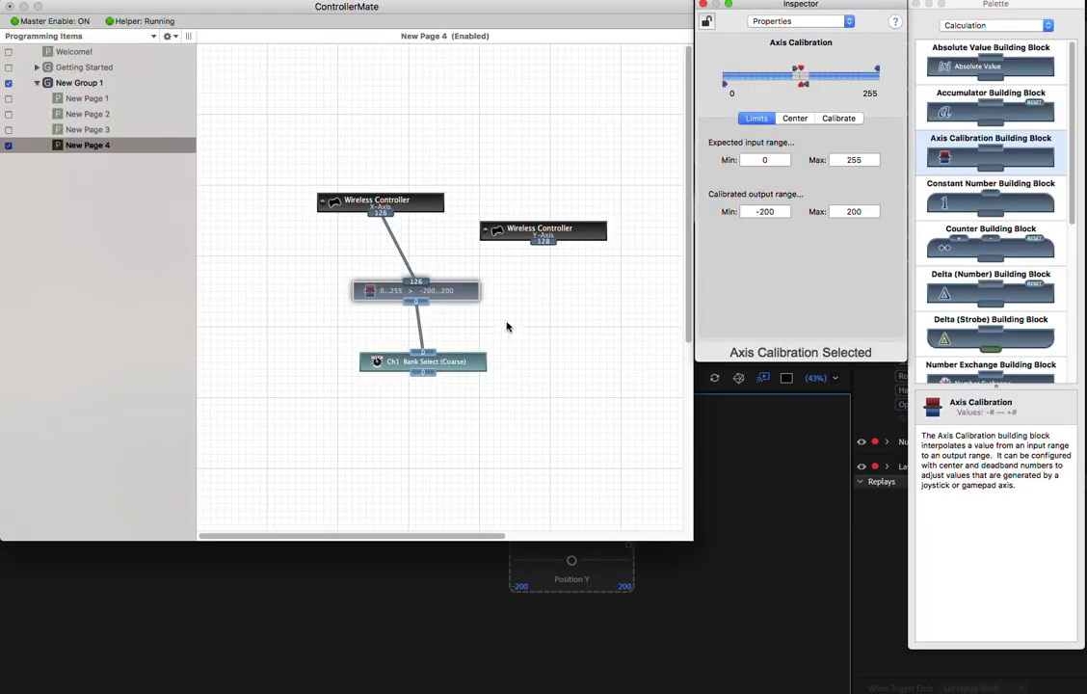
click(865, 210)
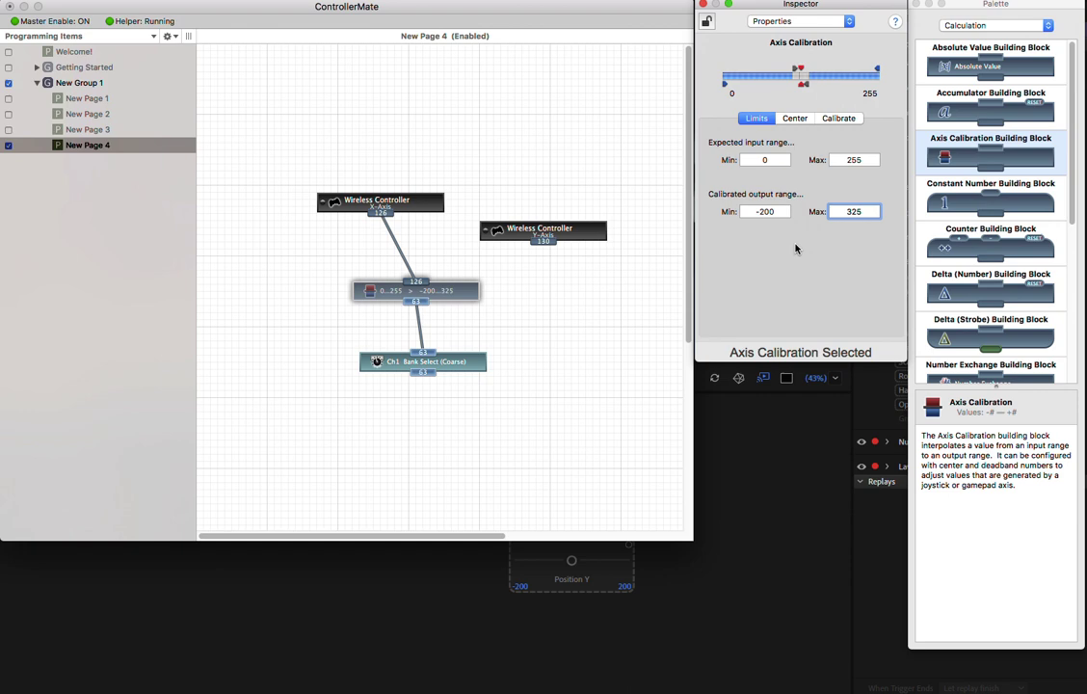
Switch to Character Animator and select the Position Y control, then return to ControllerMate and disable New Page 4.
click(743, 433)
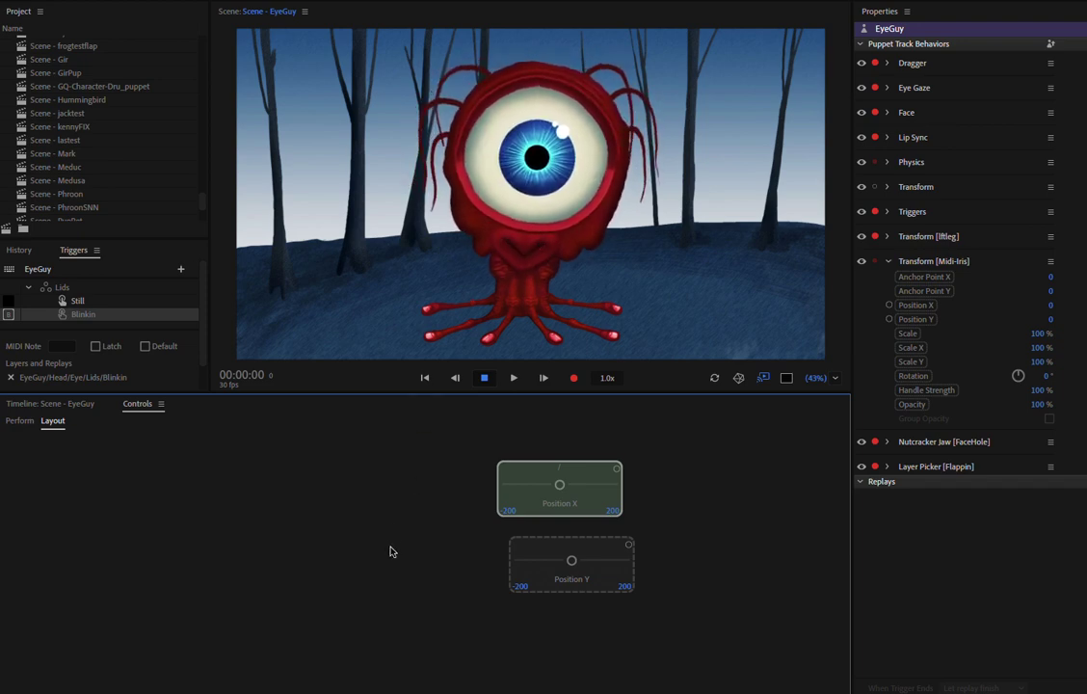
click(536, 556)
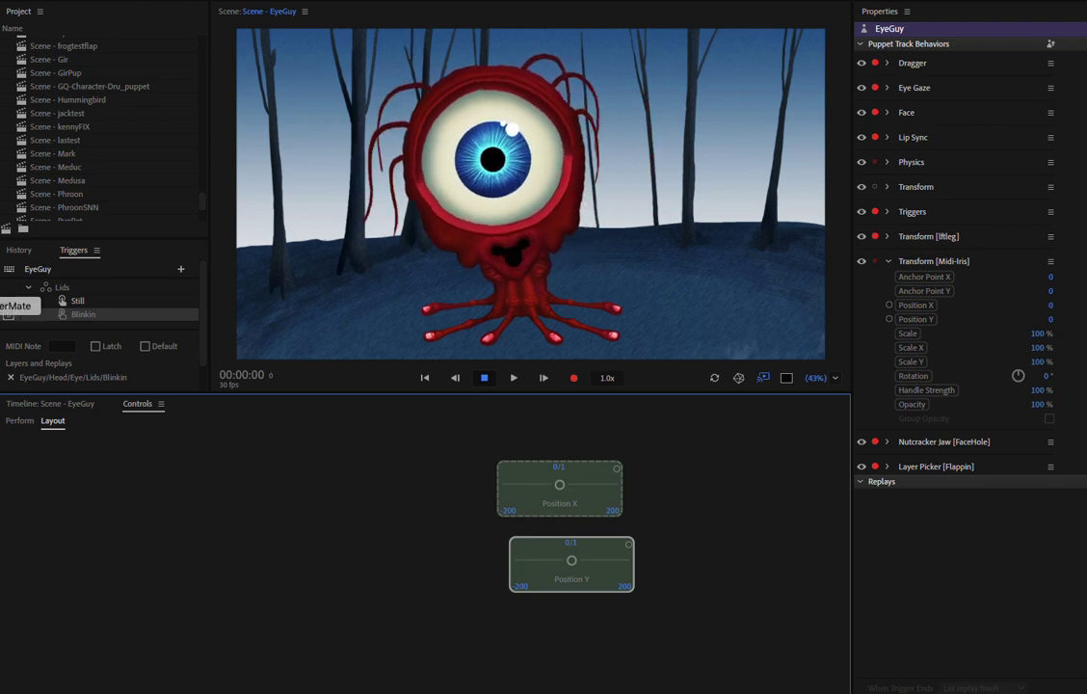
key(super+Tab)
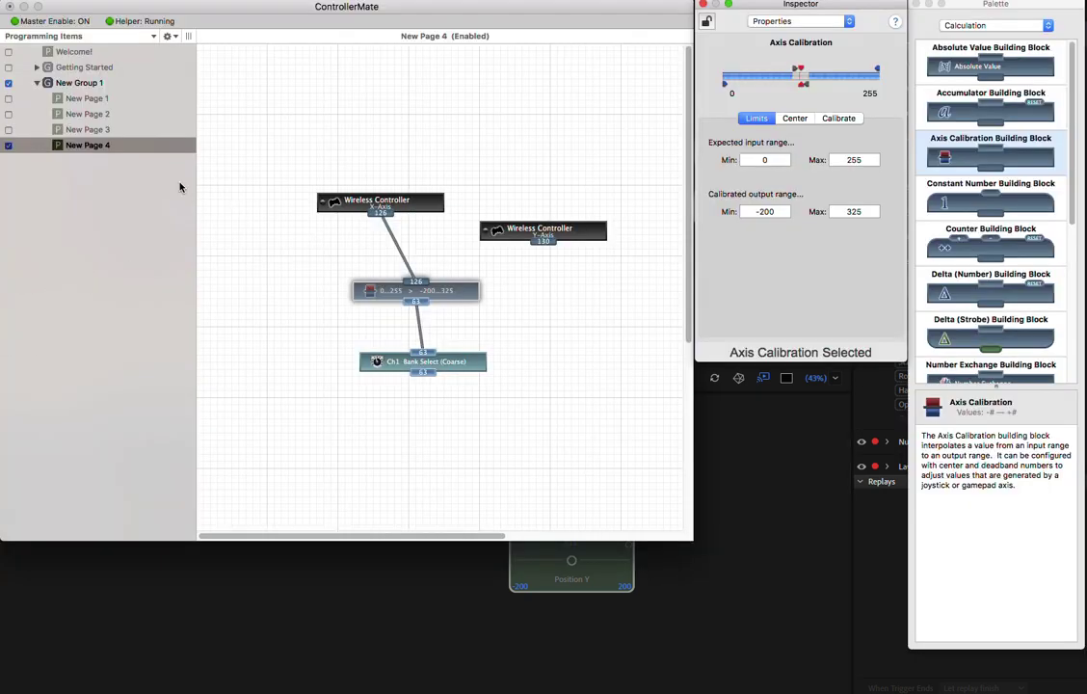
click(11, 147)
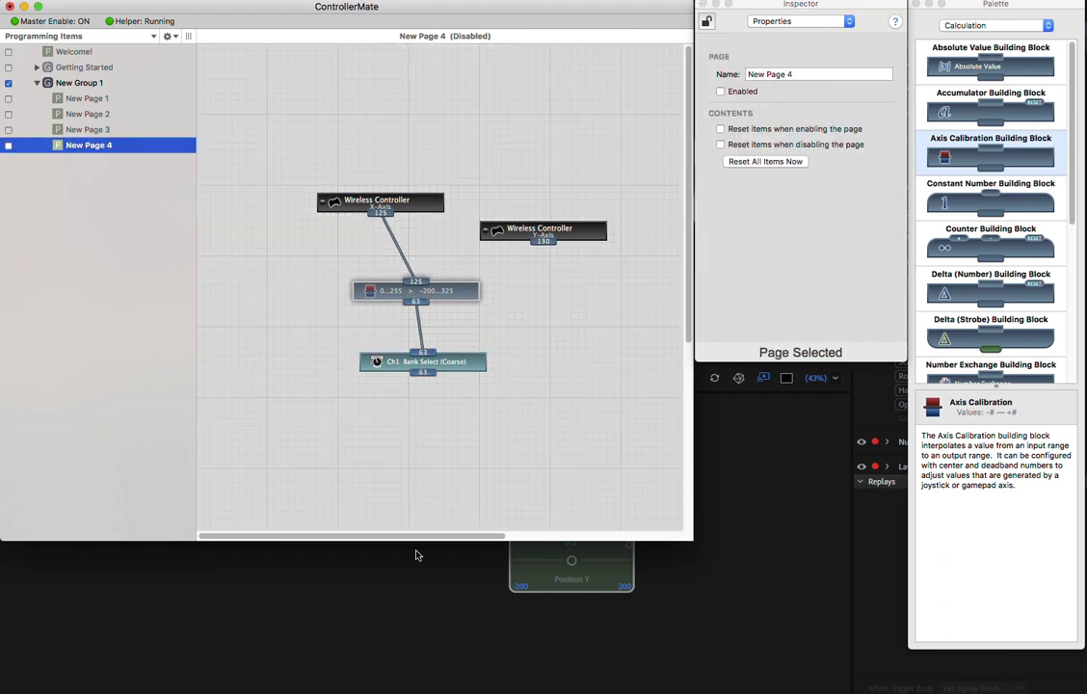
Switch to Character Animator and clear the MIDI assignment from the Position Y control.
click(389, 593)
right_click(545, 556)
click(566, 573)
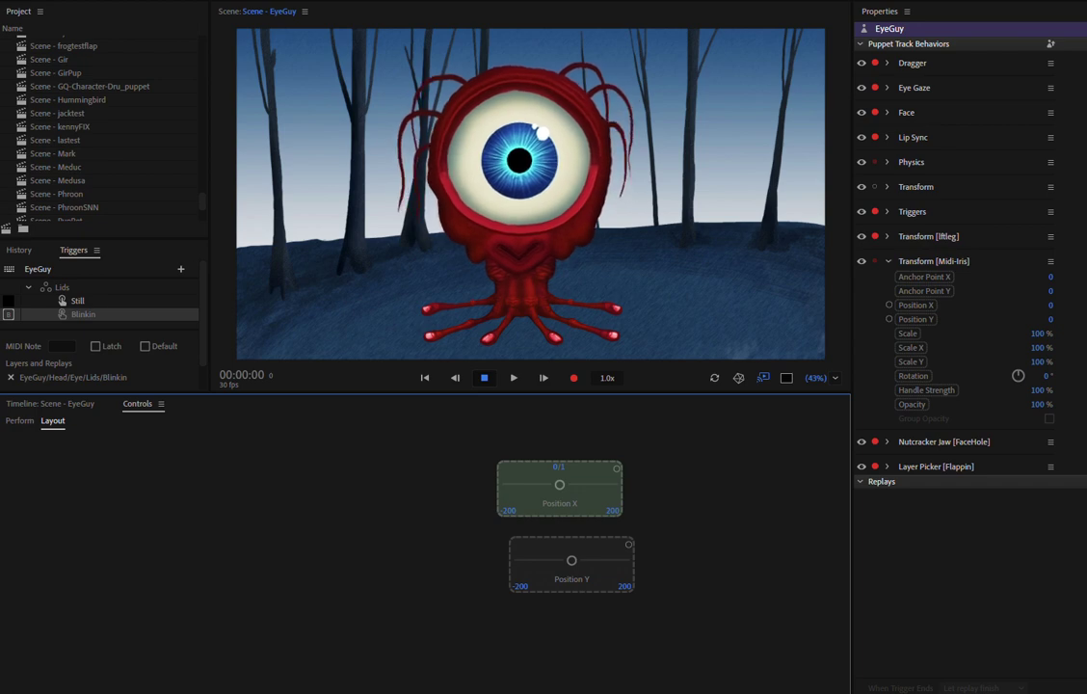
In ControllerMate, move the Y-Axis block clear of the X-axis chain and connect a new Axis Calibration block beneath it.
click(3, 315)
drag(506, 229, 548, 178)
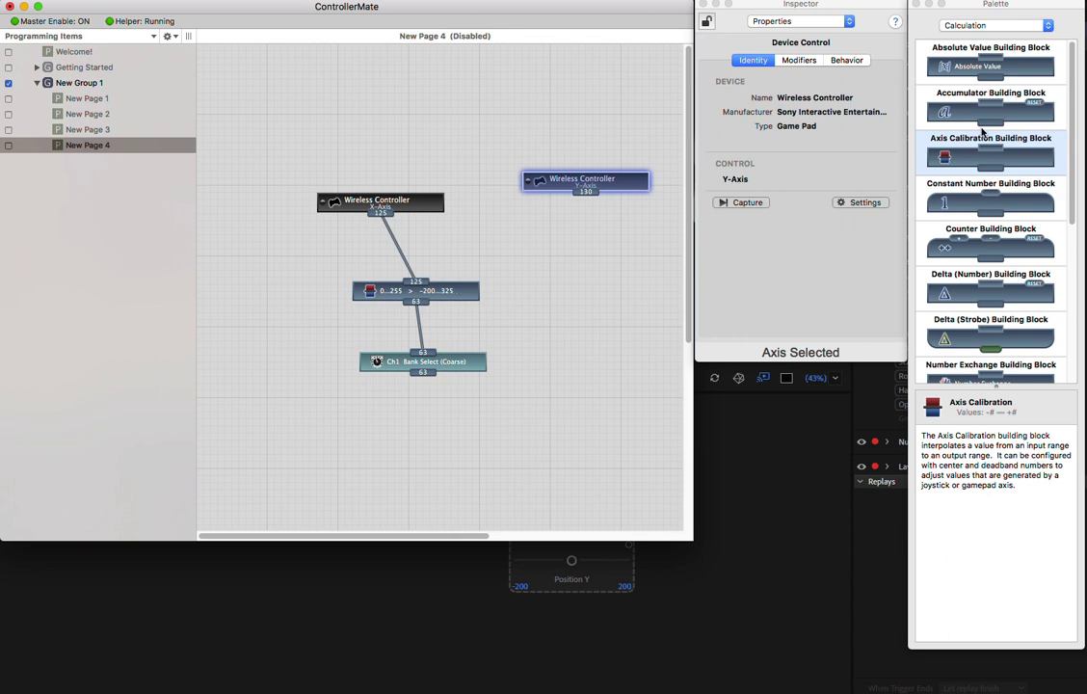
drag(963, 154, 559, 261)
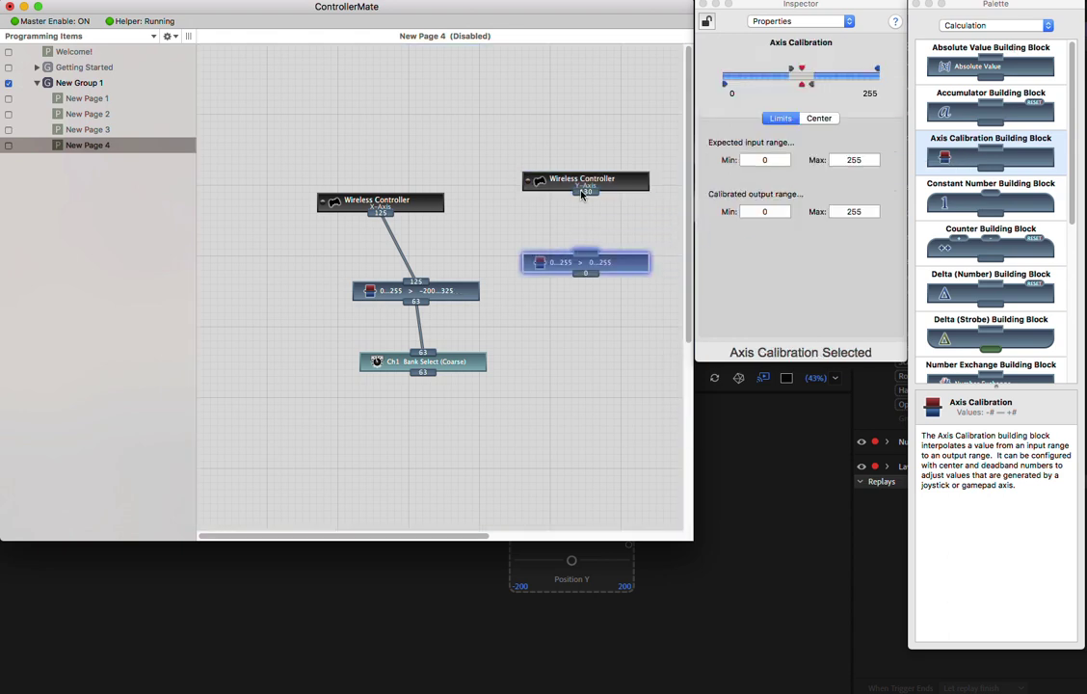
drag(582, 194, 619, 251)
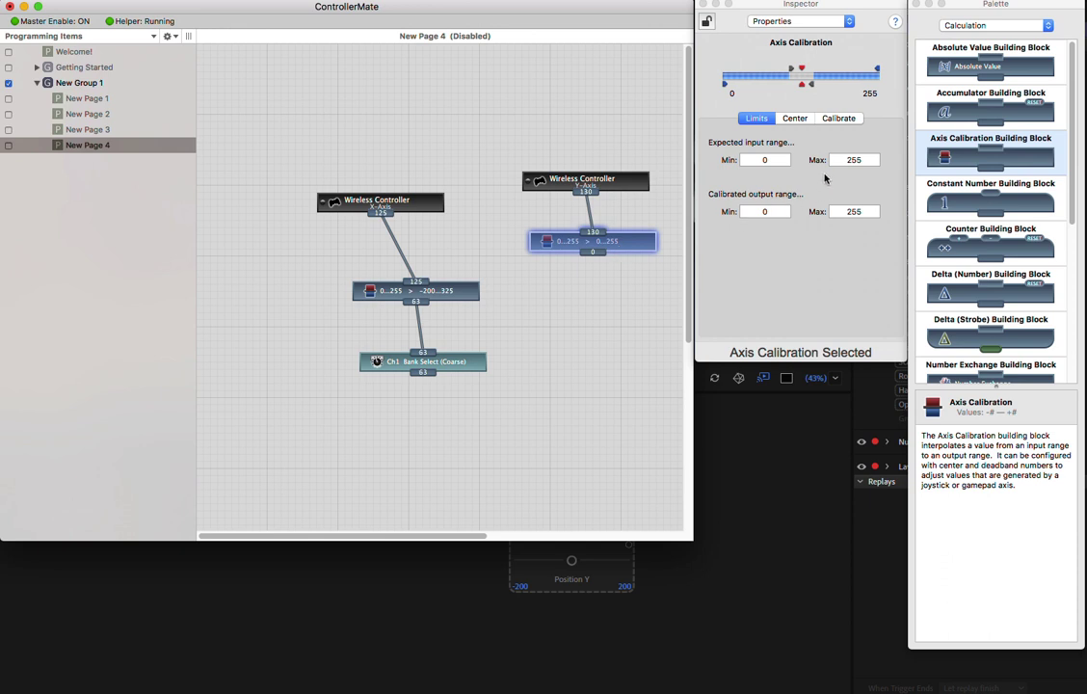
Calibrate the Y-axis in its Axis Calibration block by setting its center and range, and save the calibration.
click(815, 22)
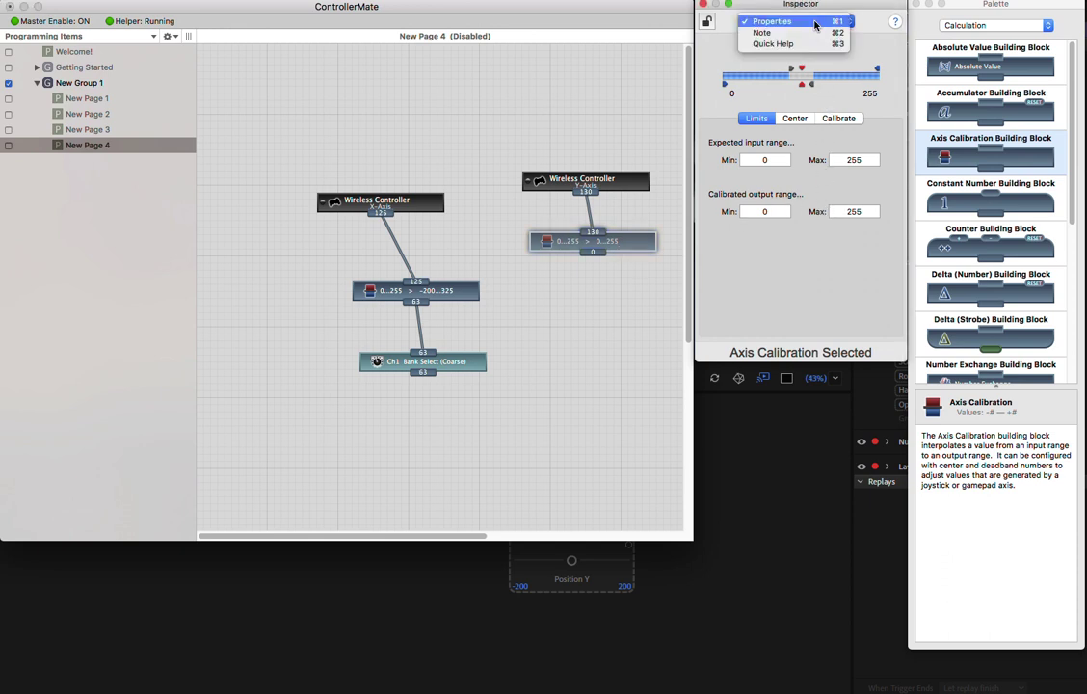
click(815, 22)
click(838, 117)
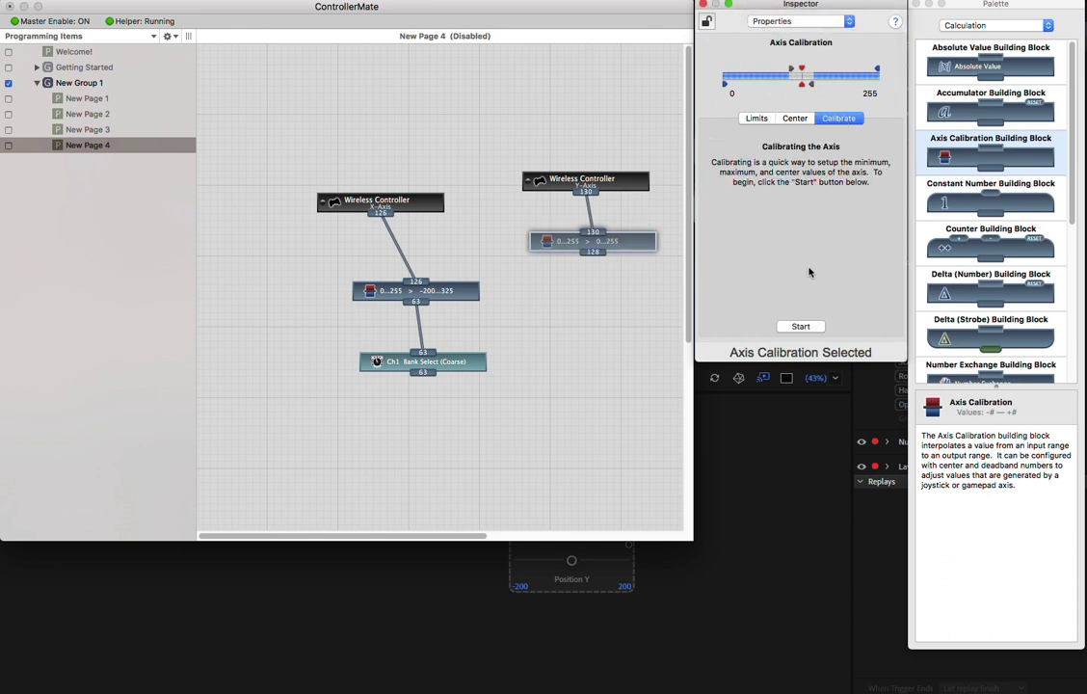
click(796, 328)
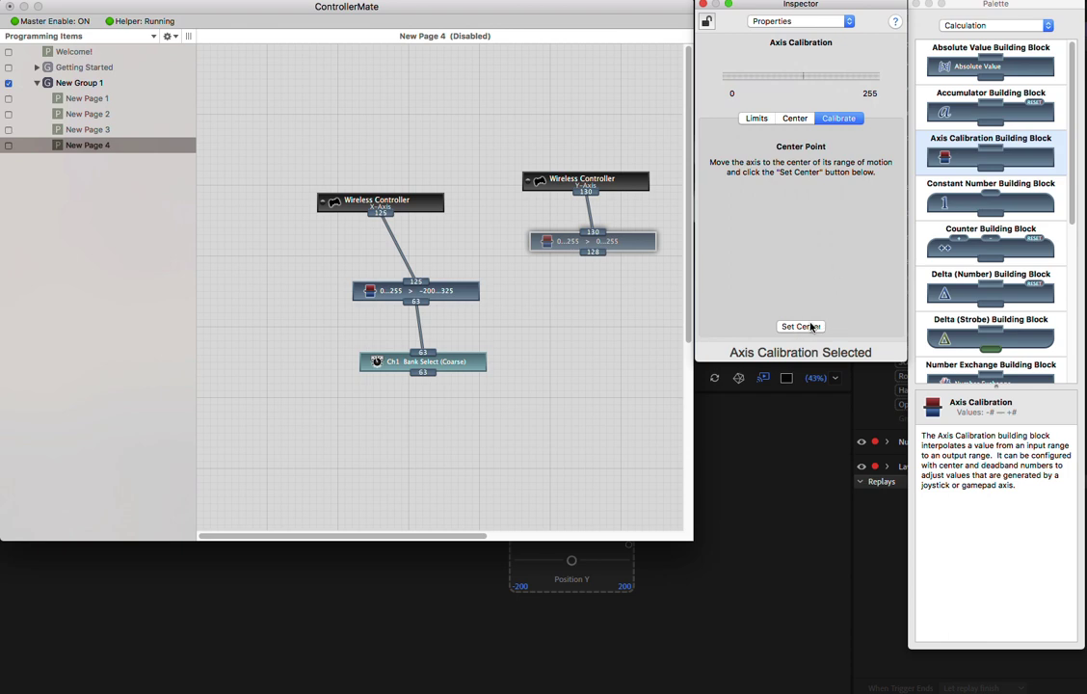
click(801, 325)
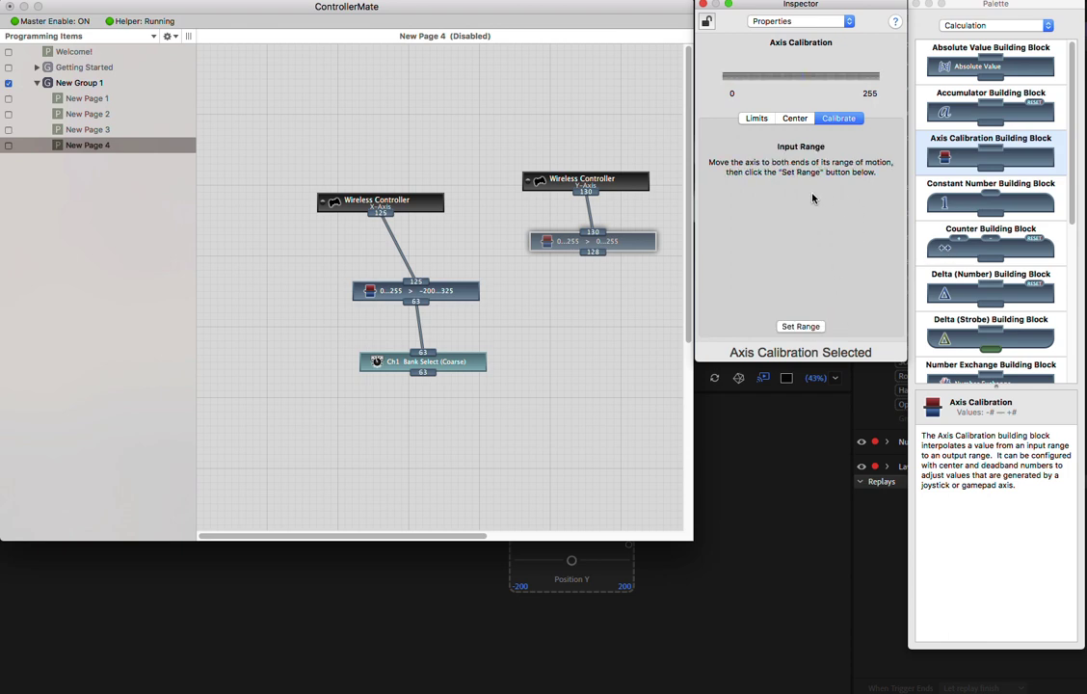
click(805, 327)
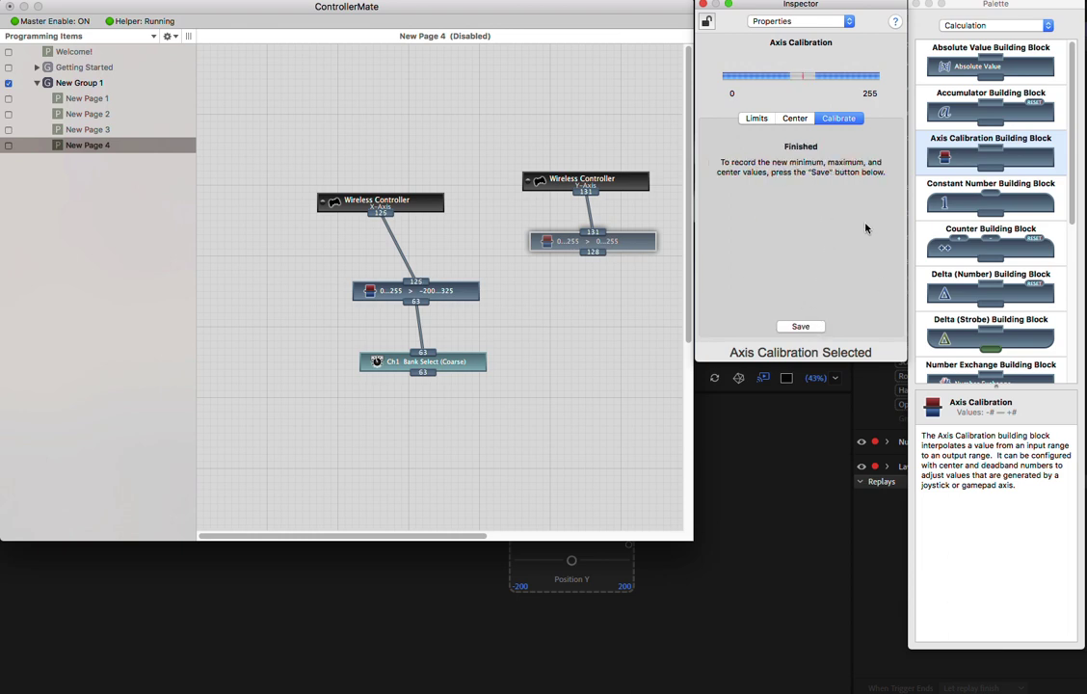
click(817, 325)
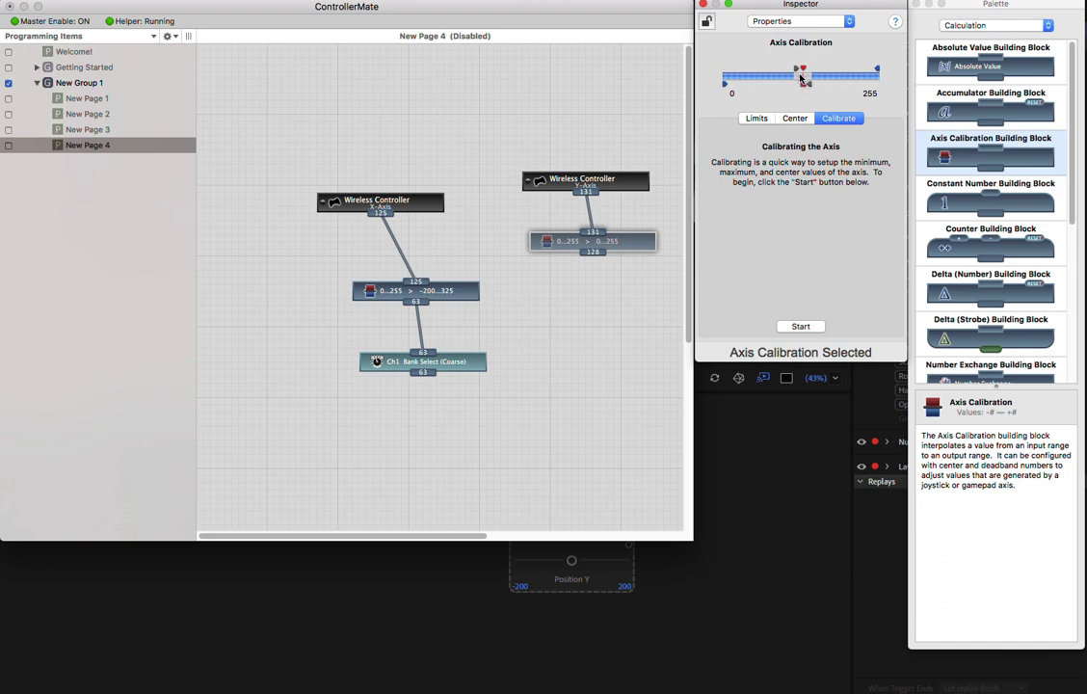
Duplicate the Ch1 Bank Select (Coarse) output block and connect the copy below the Y-axis calibration block.
drag(621, 240, 608, 233)
click(478, 365)
drag(469, 367, 624, 354)
drag(578, 250, 601, 339)
Set the Y-axis MIDI output block's channel to 2.
click(809, 121)
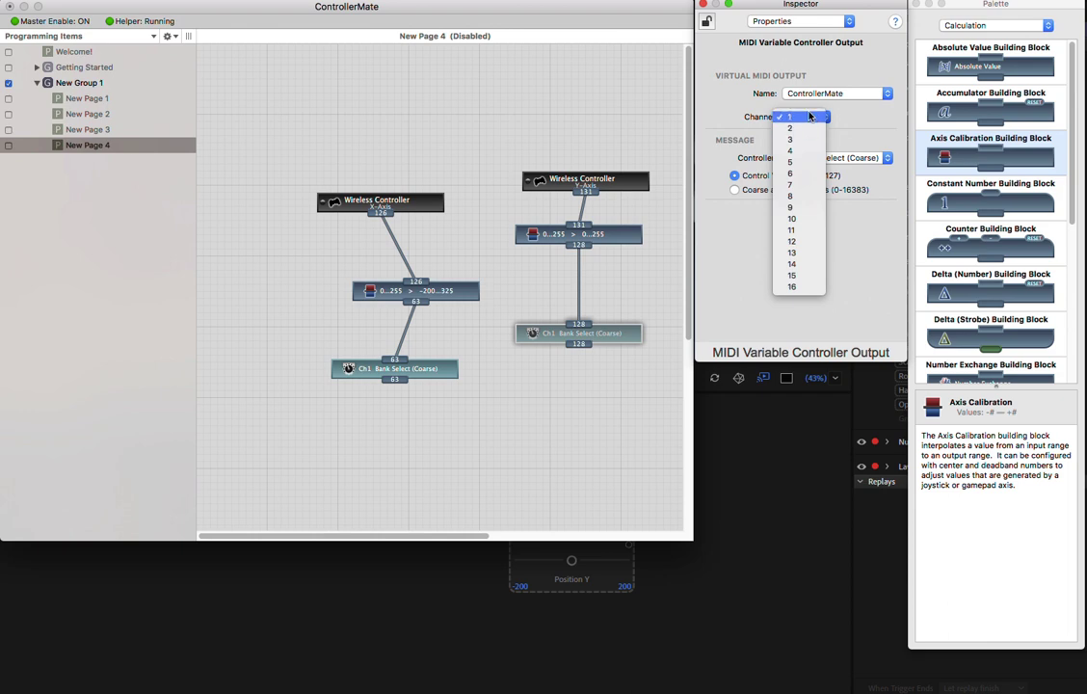
click(809, 128)
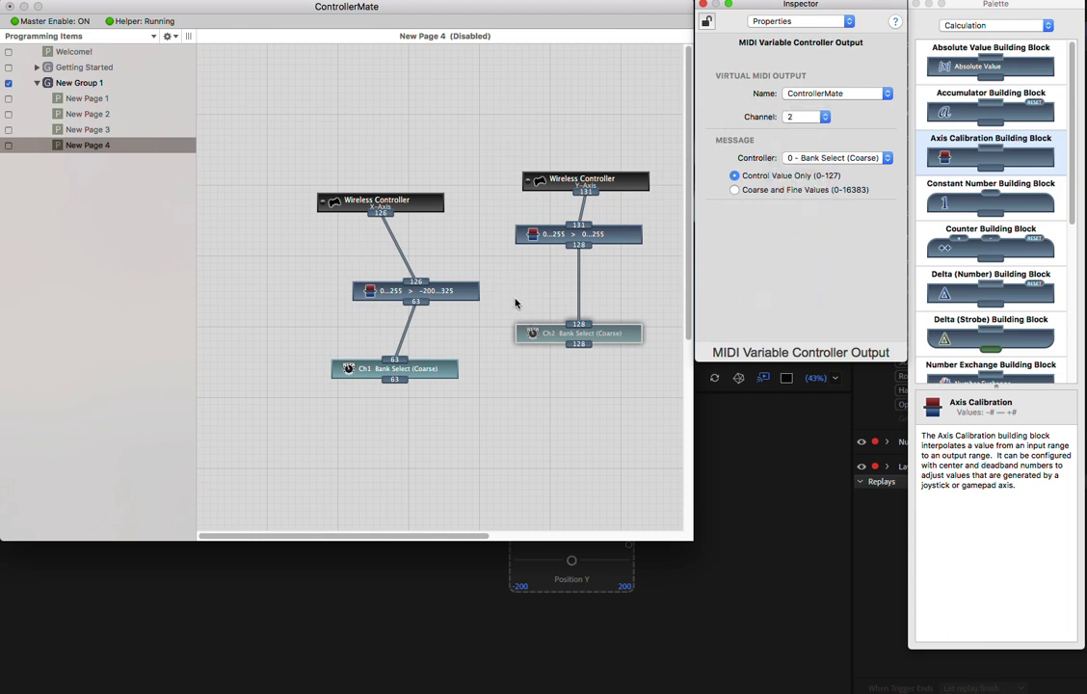
click(805, 116)
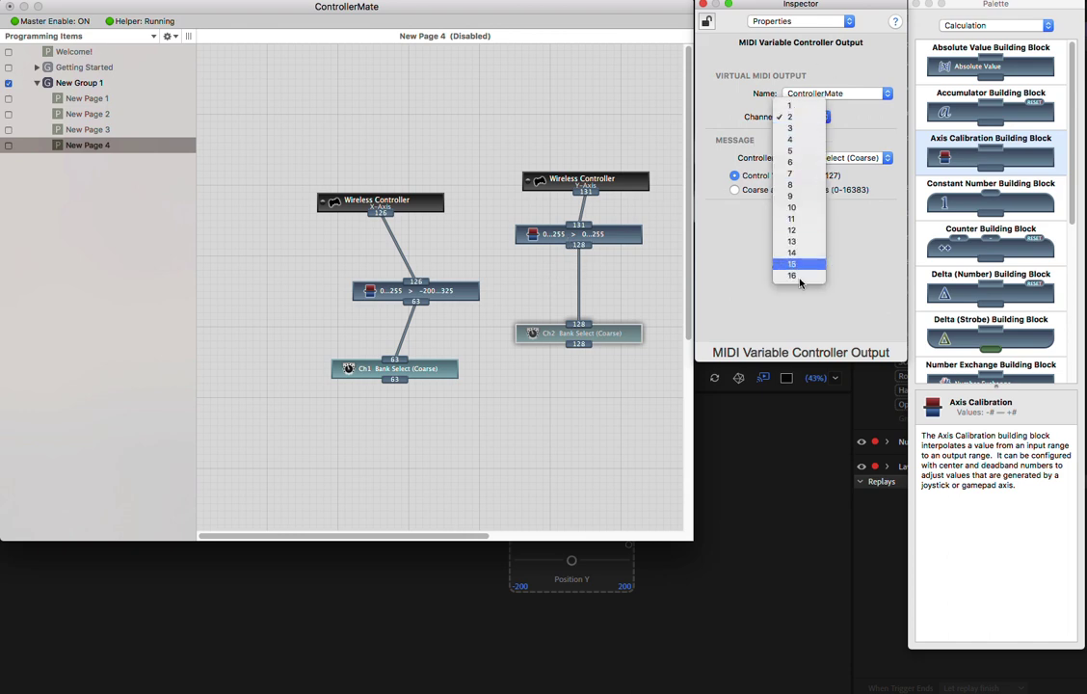
click(805, 117)
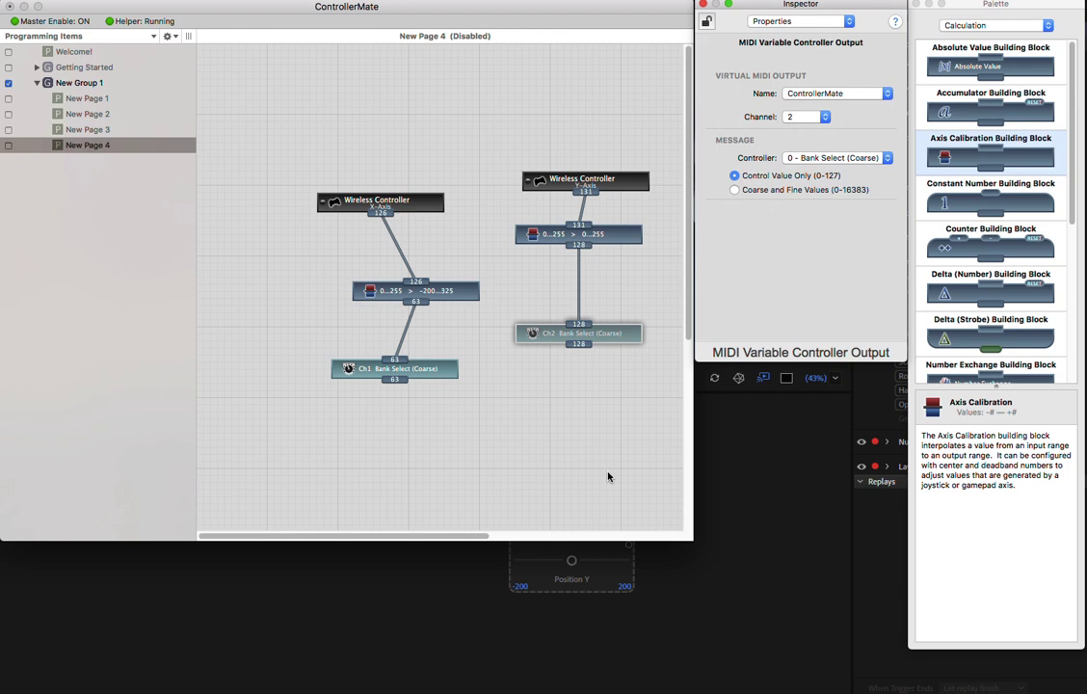
Switch to Character Animator, select the Position Y control to receive MIDI, and return to ControllerMate.
click(726, 467)
click(671, 466)
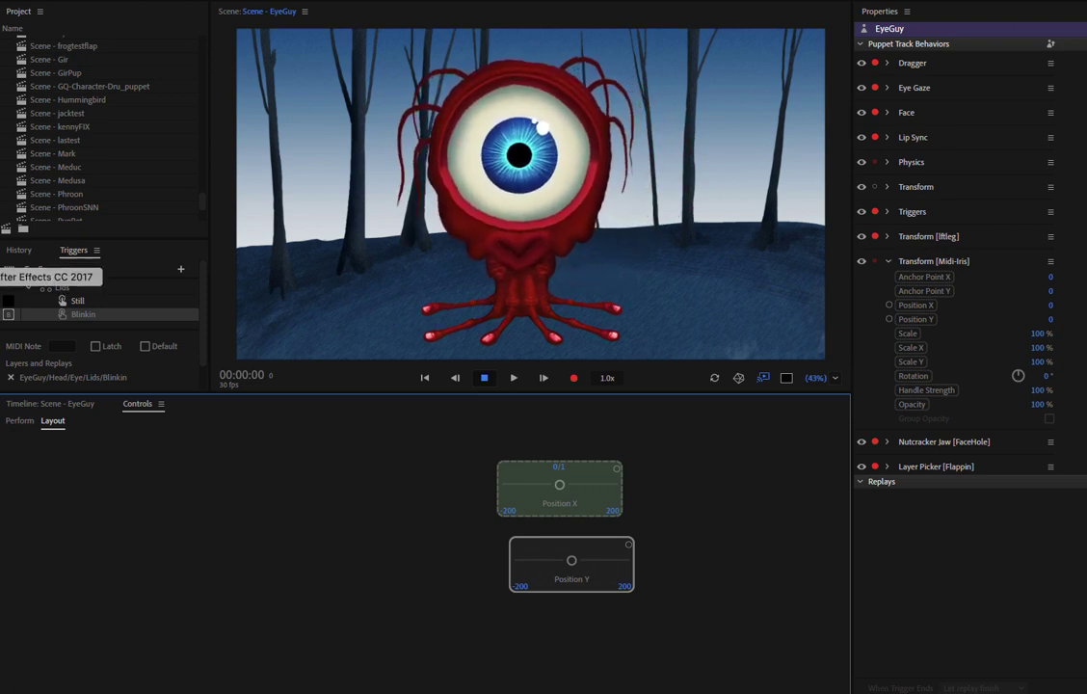
click(3, 309)
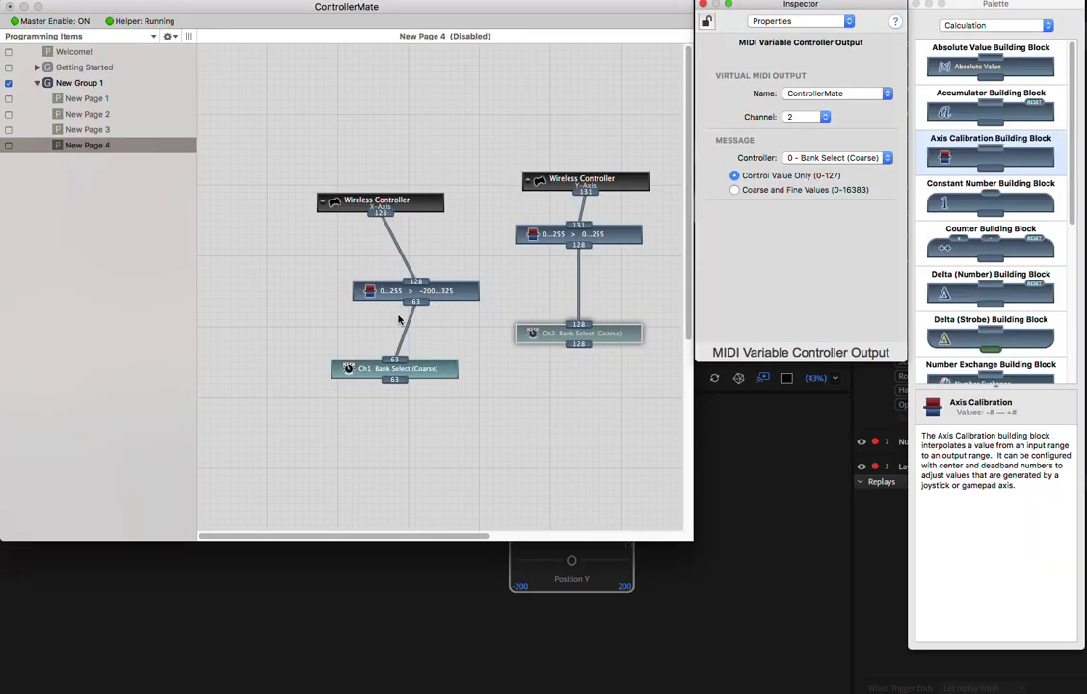
Disconnect the Ch1 output block from the X-axis calibration, enable New Page 4, and assign the Y-axis signal to Position Y in Character Animator.
drag(394, 362, 308, 258)
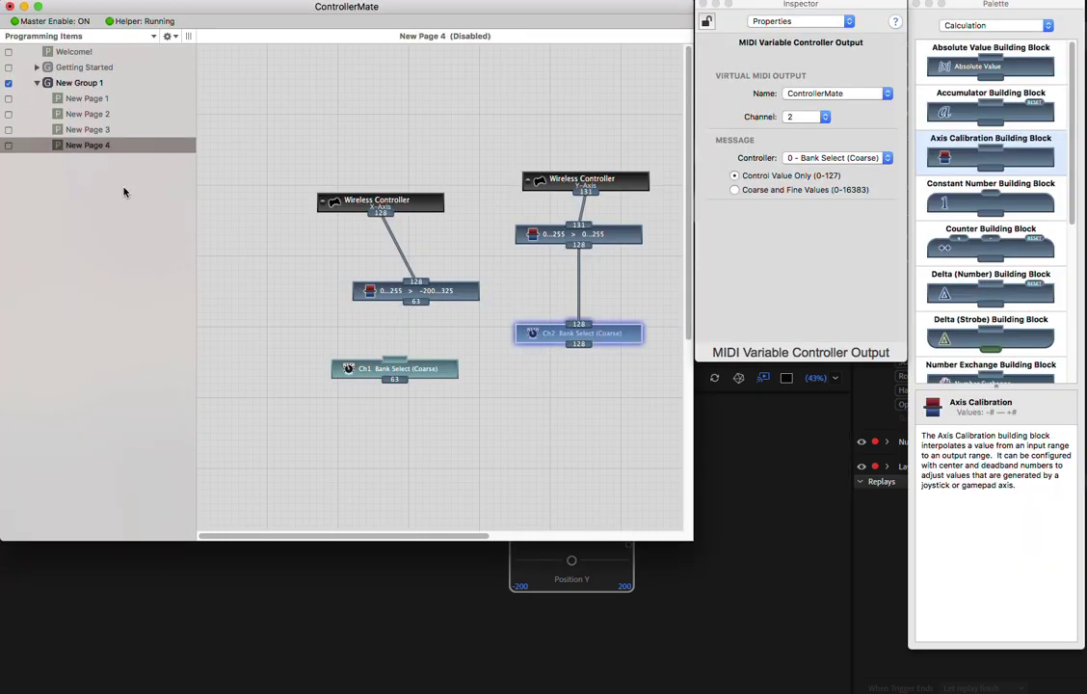
click(8, 144)
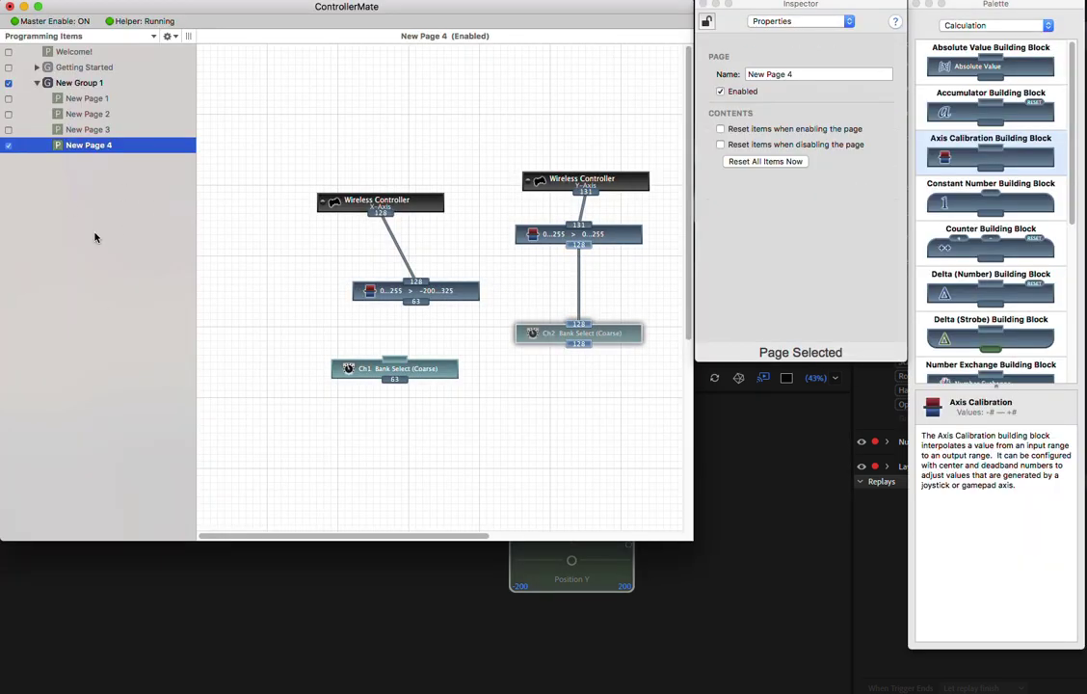
click(400, 591)
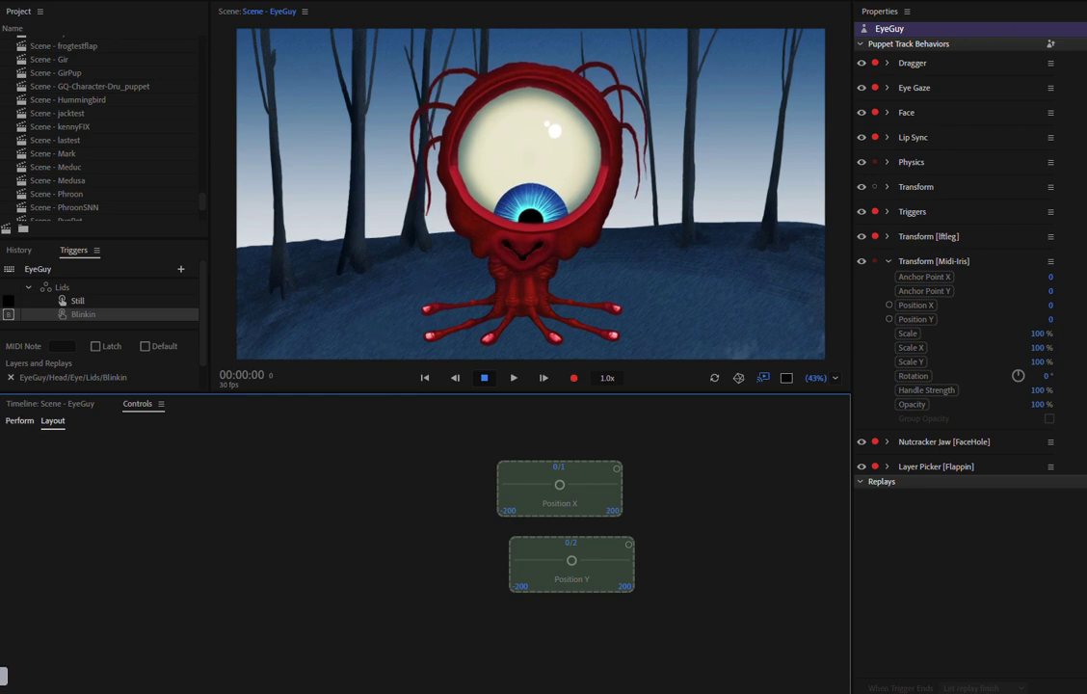
Return to ControllerMate, reconnect the X-axis calibration block to the Ch1 output and align it within its chain.
click(9, 310)
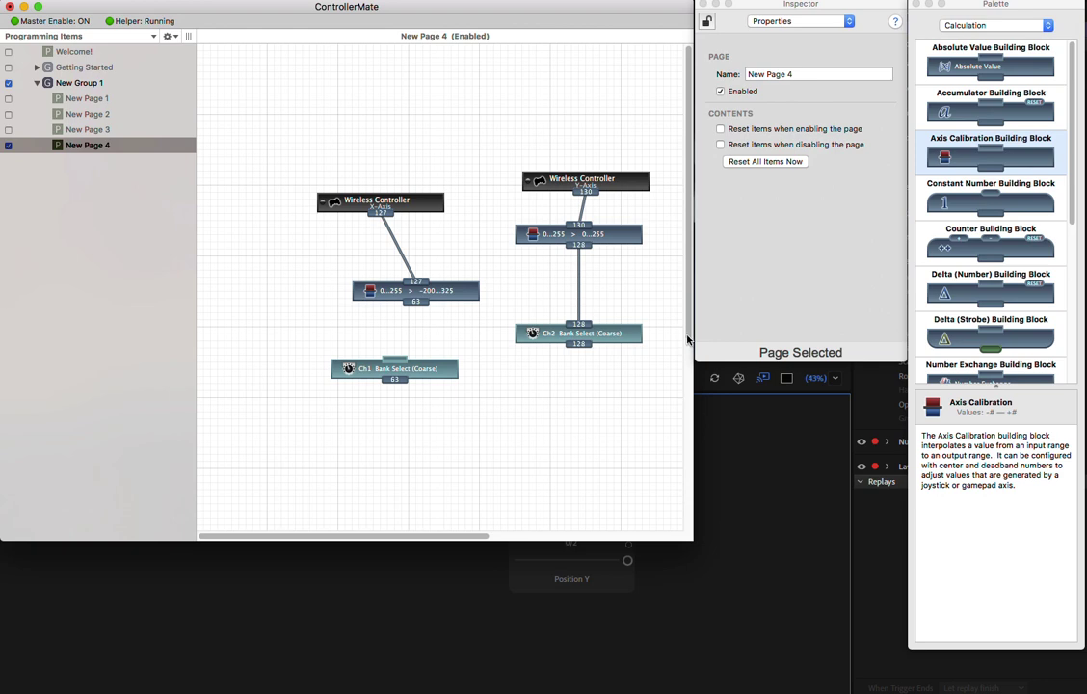
drag(416, 306, 398, 360)
drag(447, 294, 432, 295)
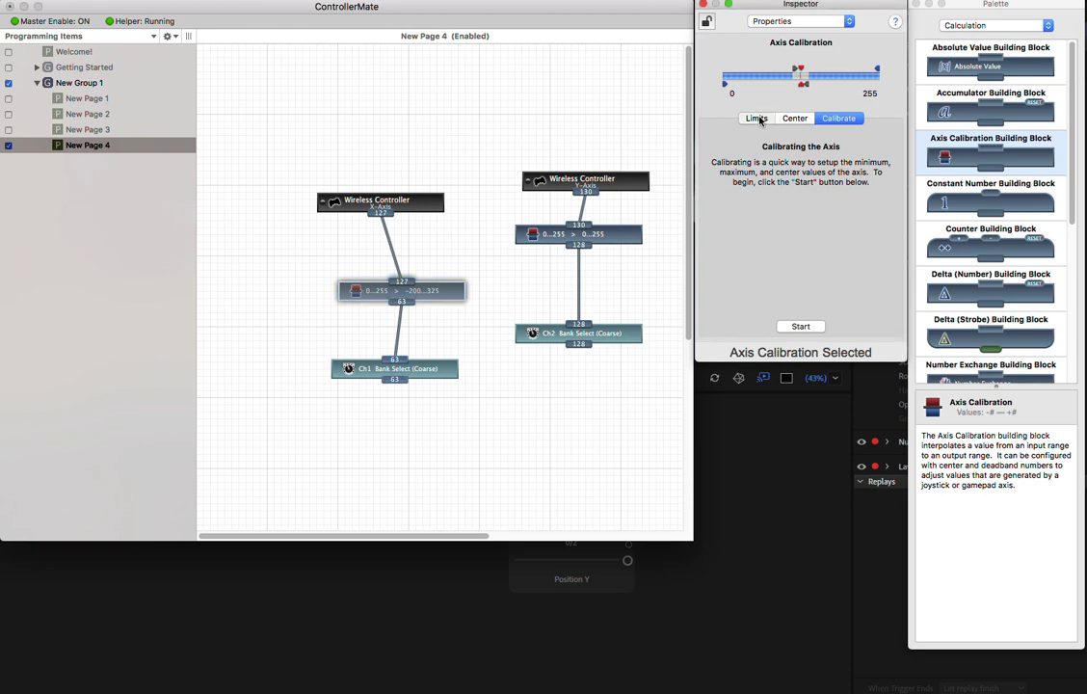
Set the Y-axis calibration block's calibrated output range to -200 minimum and 325 maximum, matching the X-axis block.
click(756, 117)
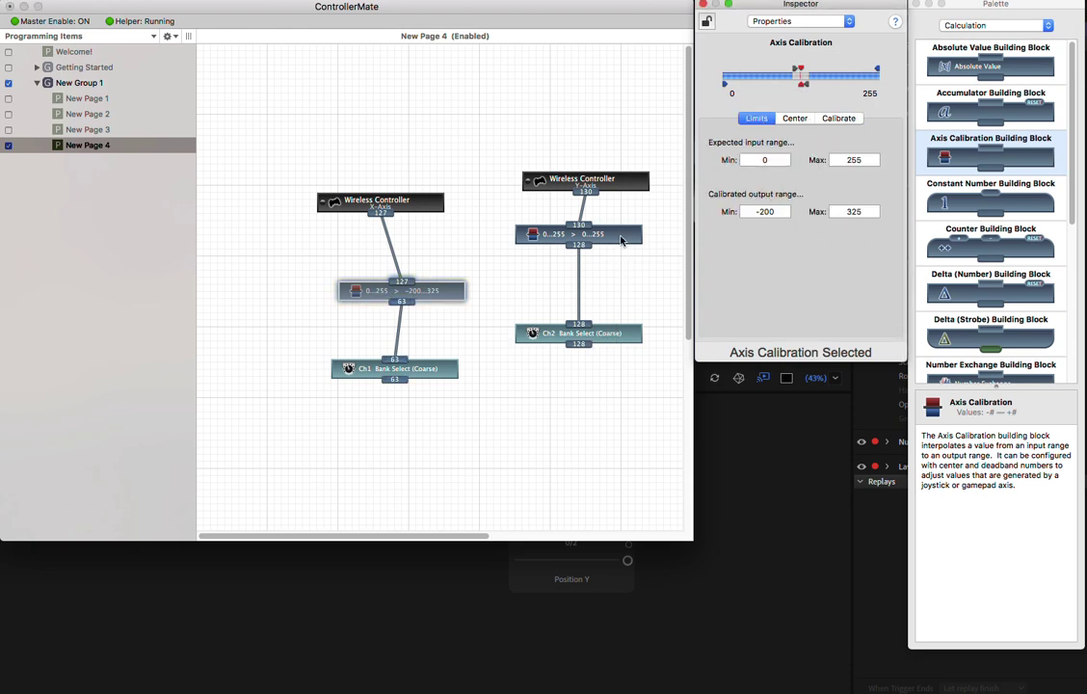
click(578, 234)
click(749, 210)
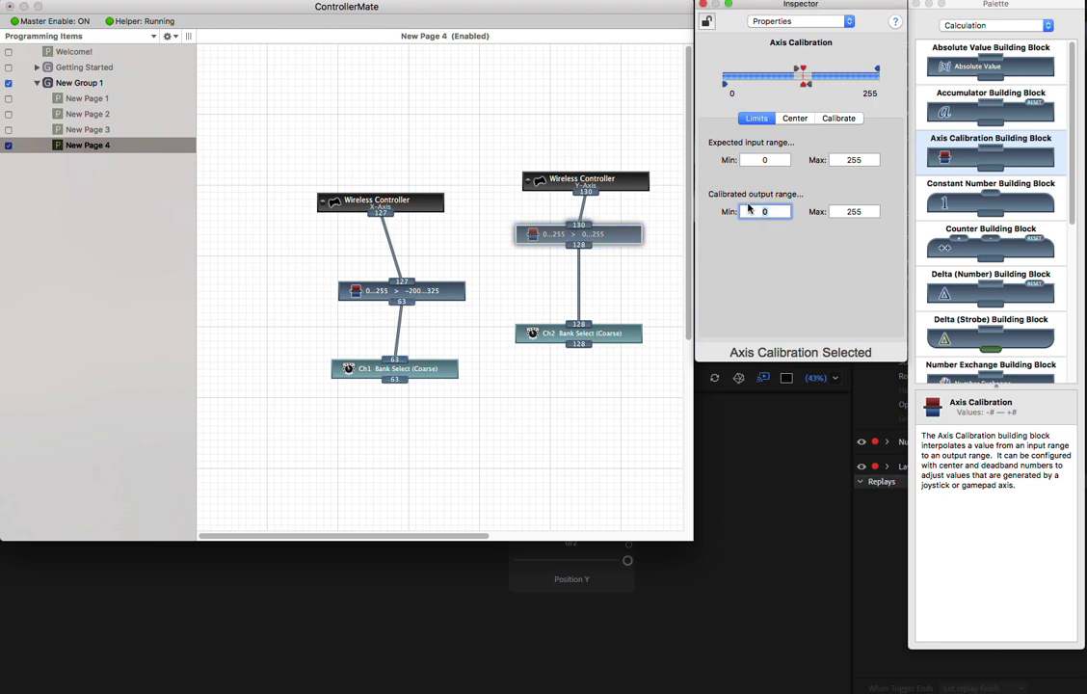
text(-200)
key(Tab)
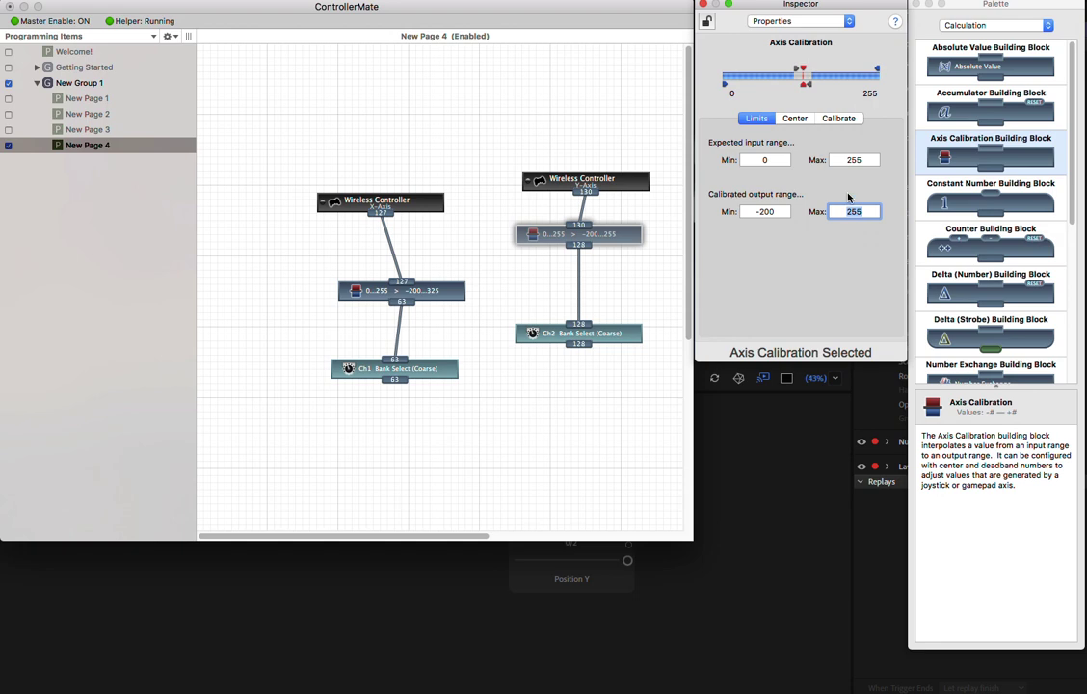
text(32)
click(568, 371)
click(395, 289)
click(559, 237)
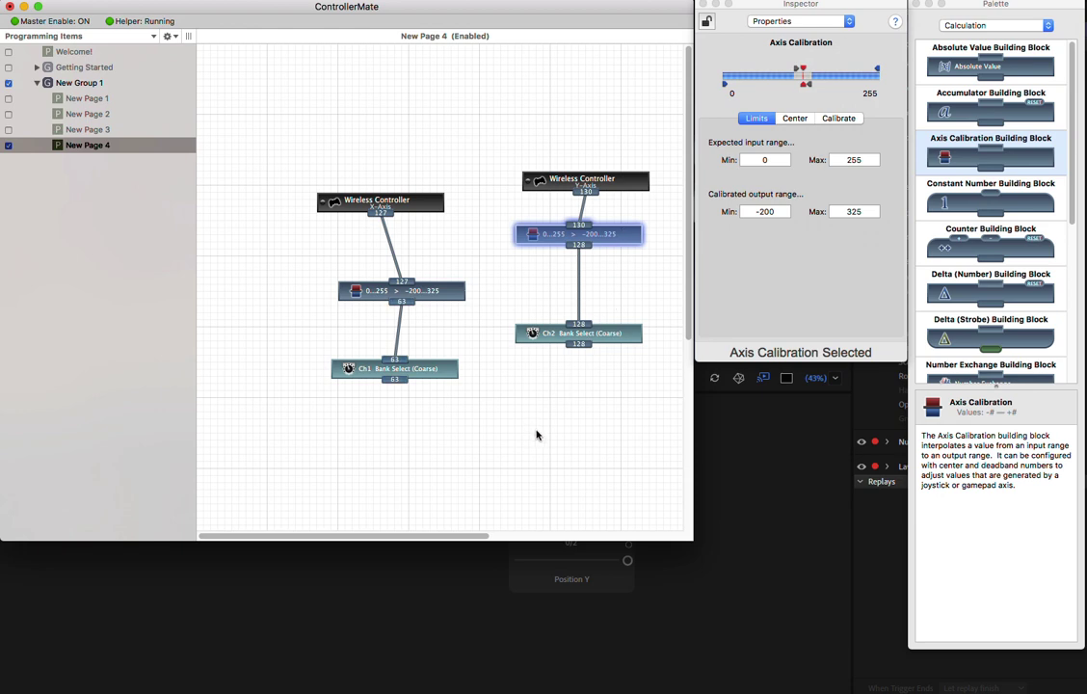
Check the puppet in Character Animator, return to ControllerMate, and add the Wireless Controller's Button #2 block beside the X-axis chain.
click(741, 464)
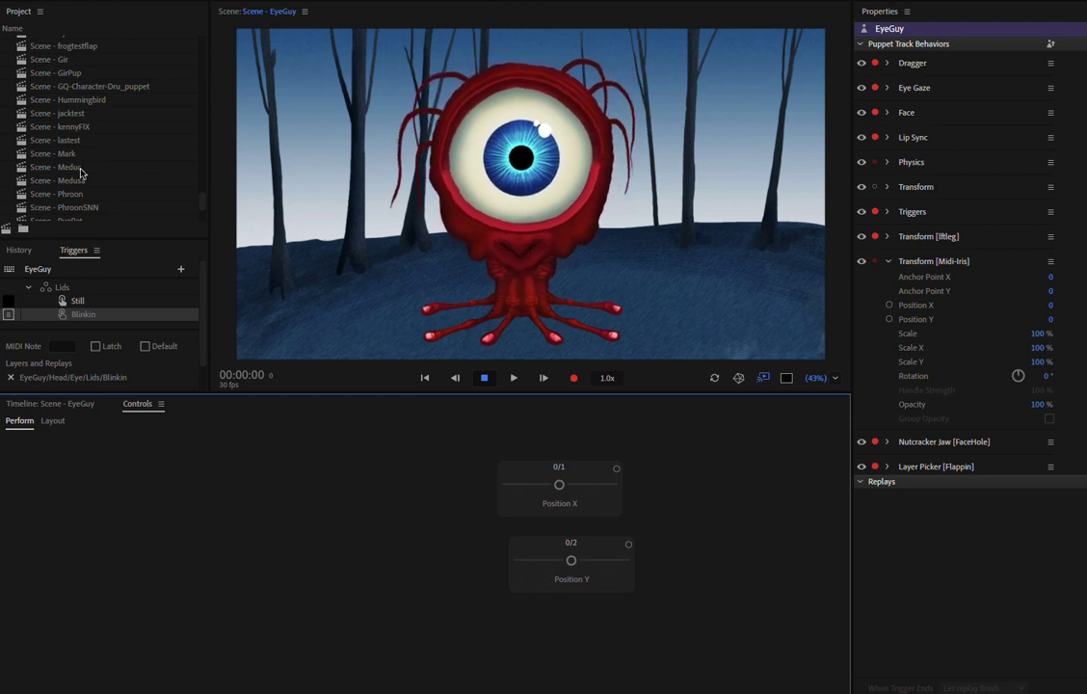
click(15, 294)
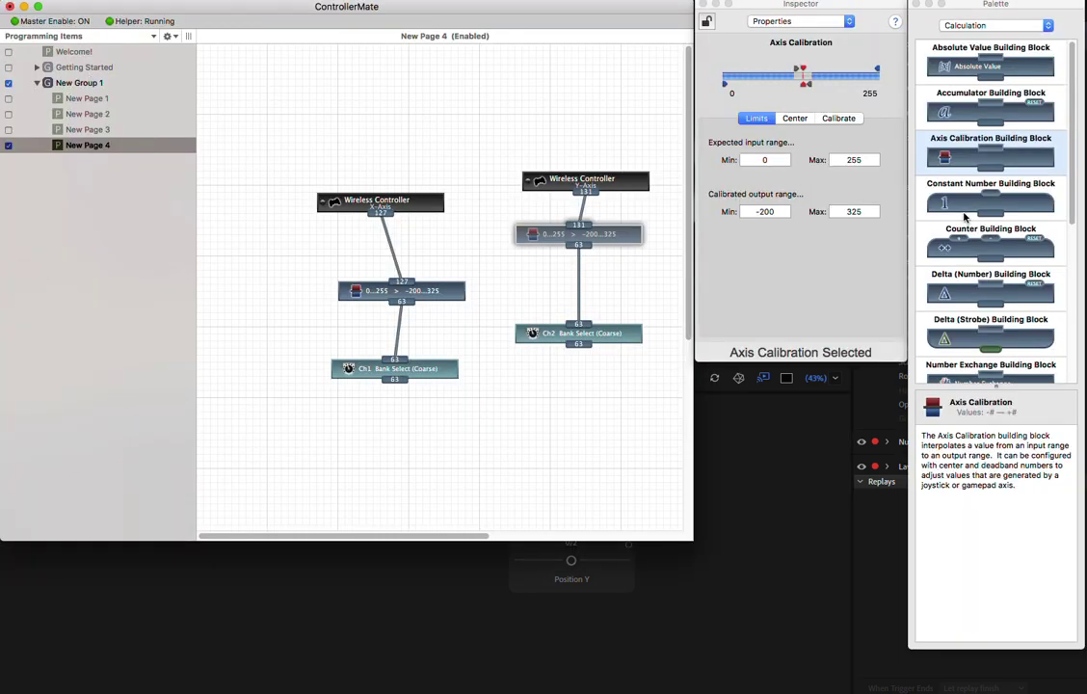
click(968, 27)
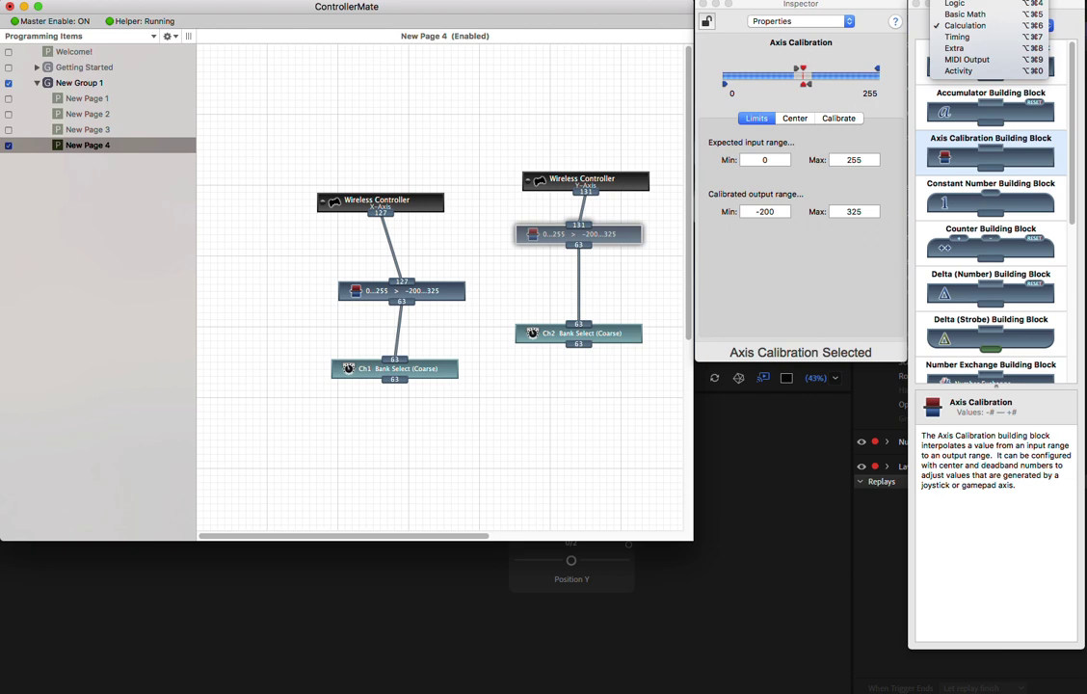
click(958, 4)
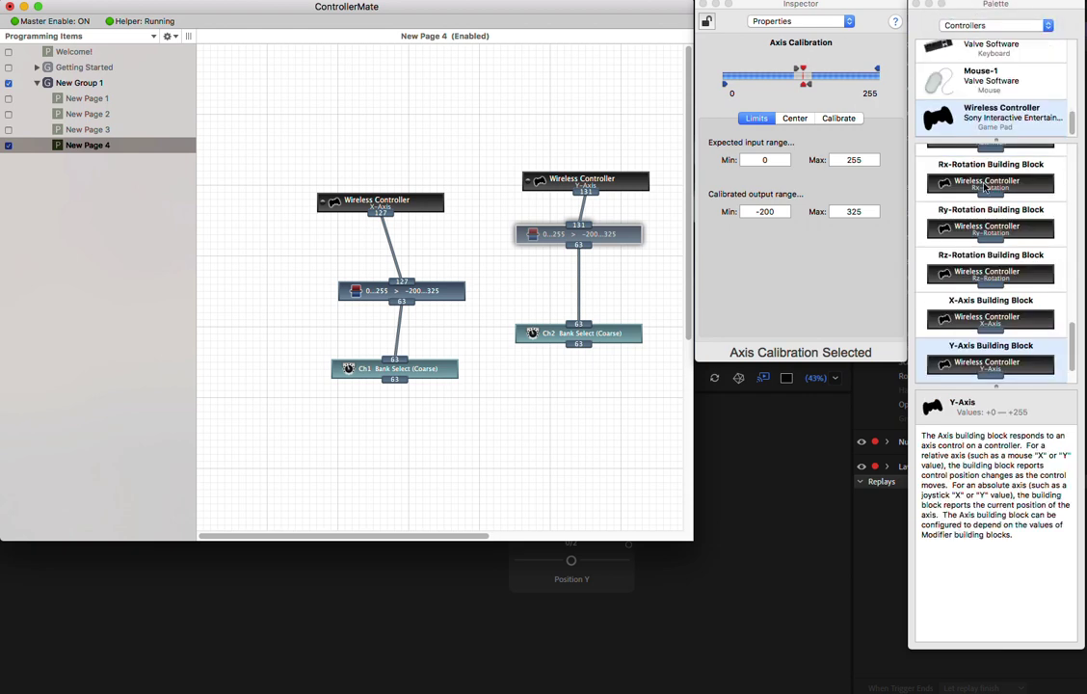
click(996, 112)
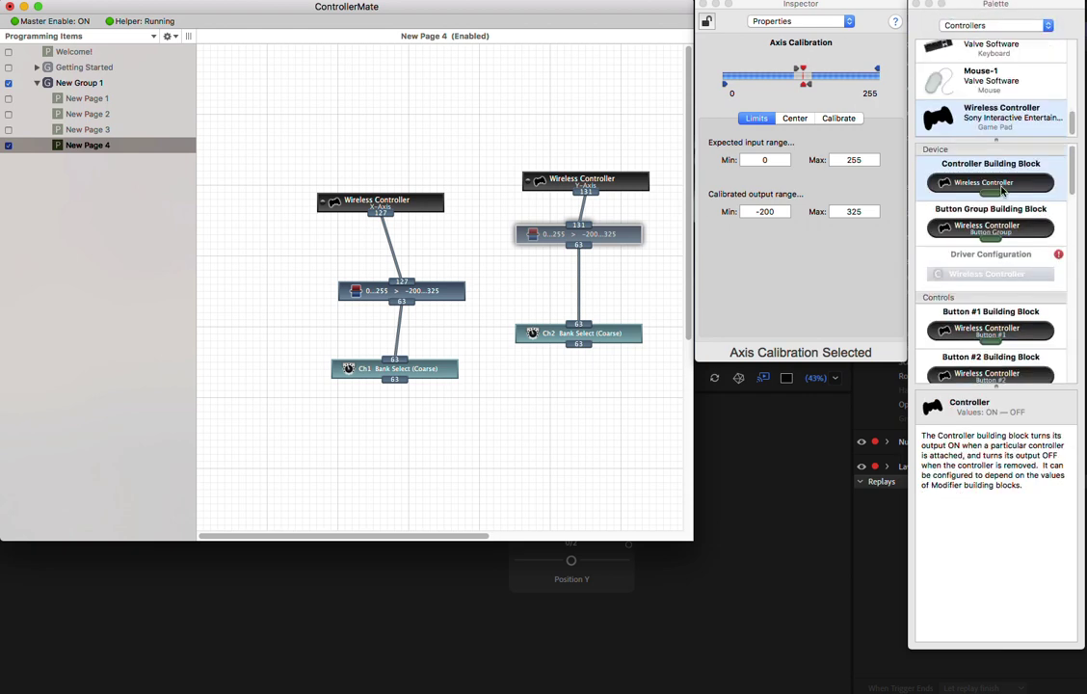
scroll(1002, 190, down, 1)
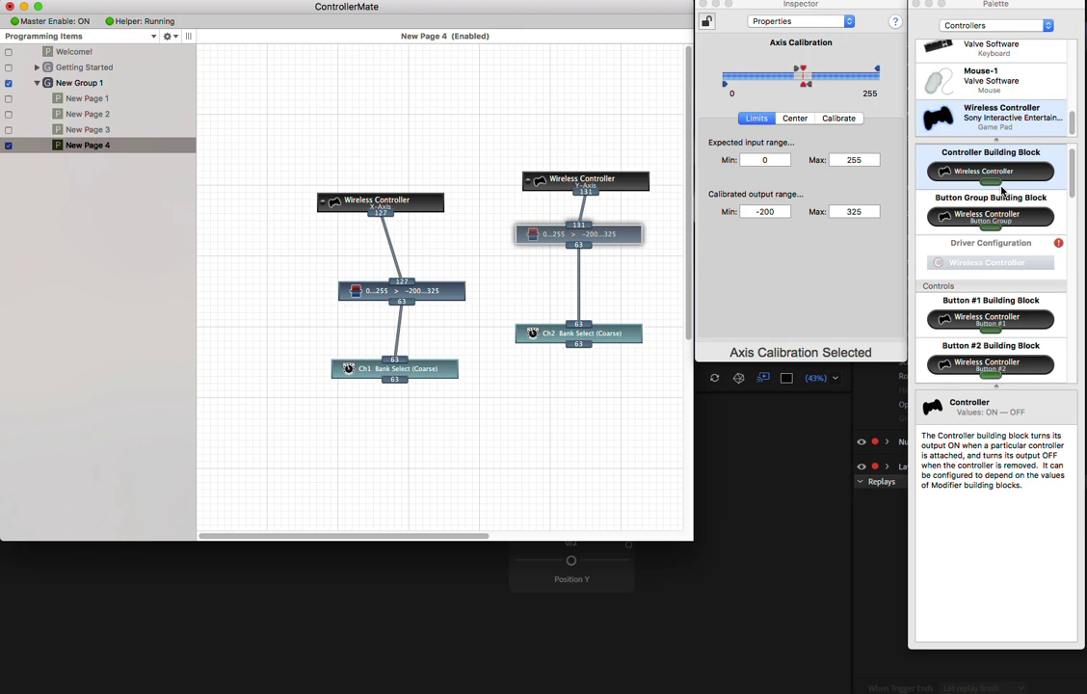
drag(990, 364, 306, 258)
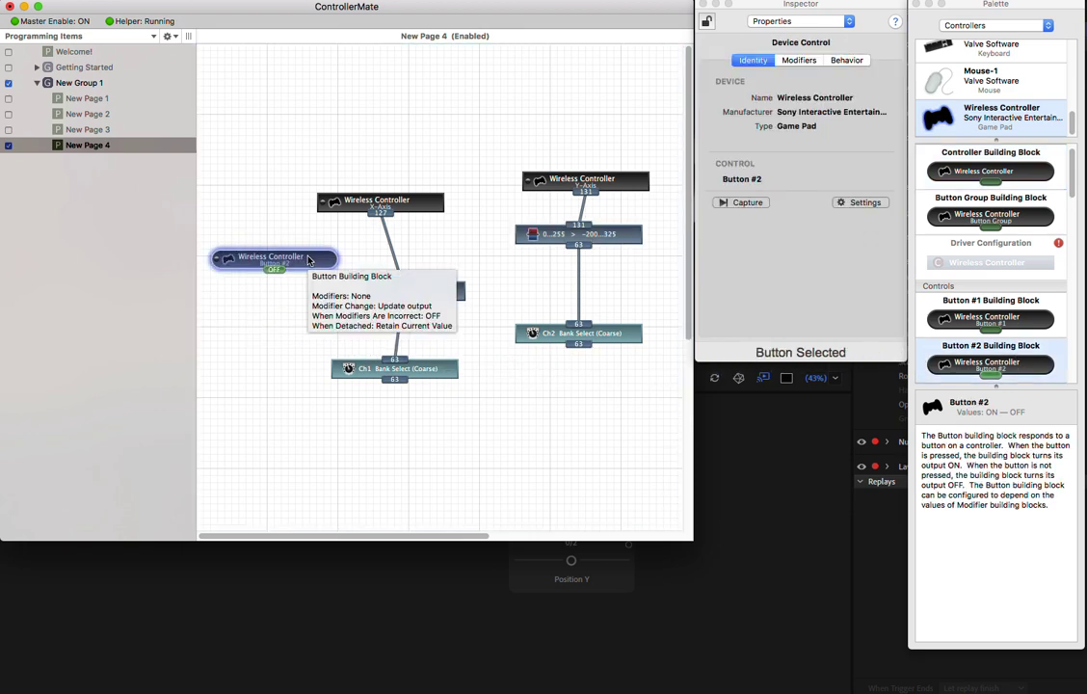
Add a MIDI Note Output block beneath the Button #2 block so that the two connect.
click(1027, 26)
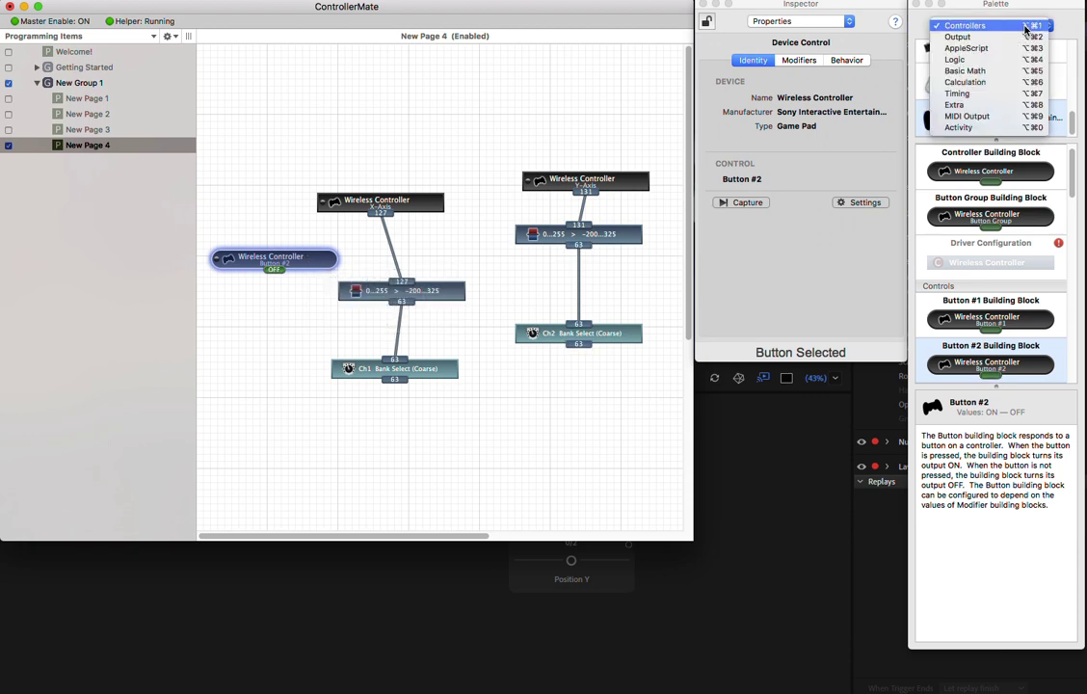
click(986, 117)
drag(991, 65, 309, 325)
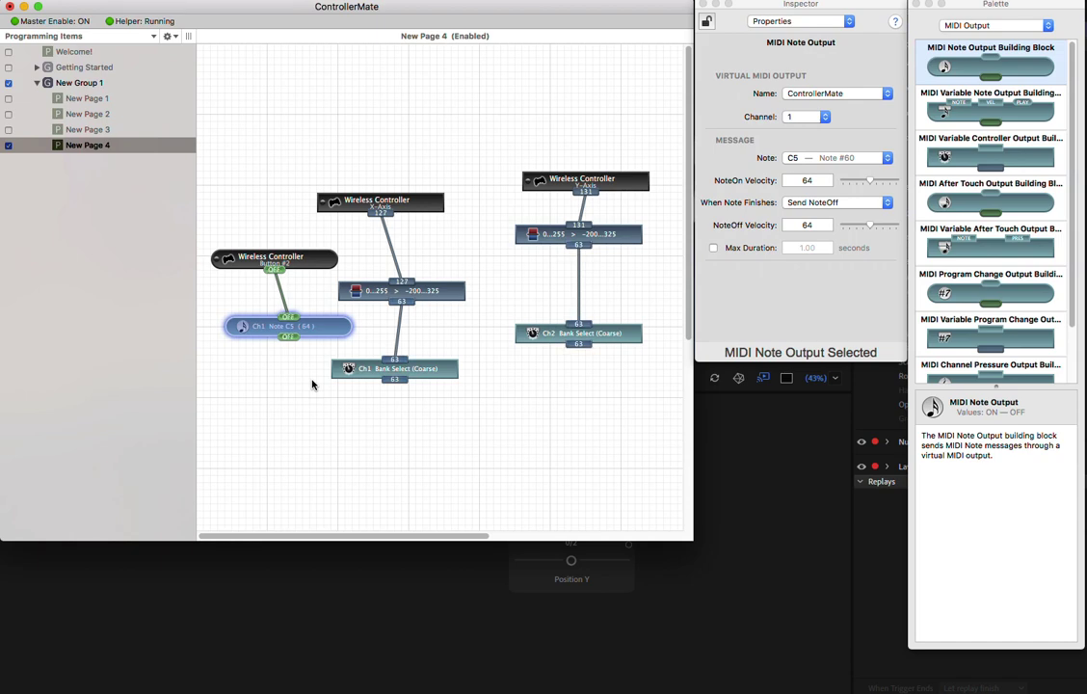
Switch to Character Animator, set the Blinkin trigger's MIDI note to 60, and activate the performance controls for testing.
key(super+Tab)
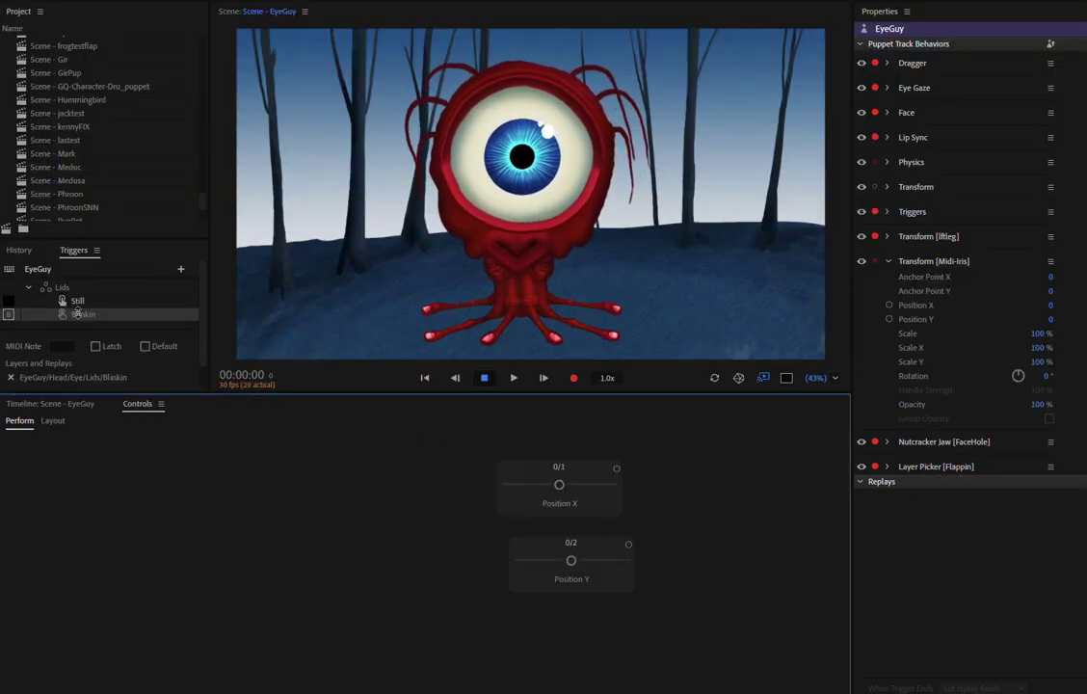
click(62, 348)
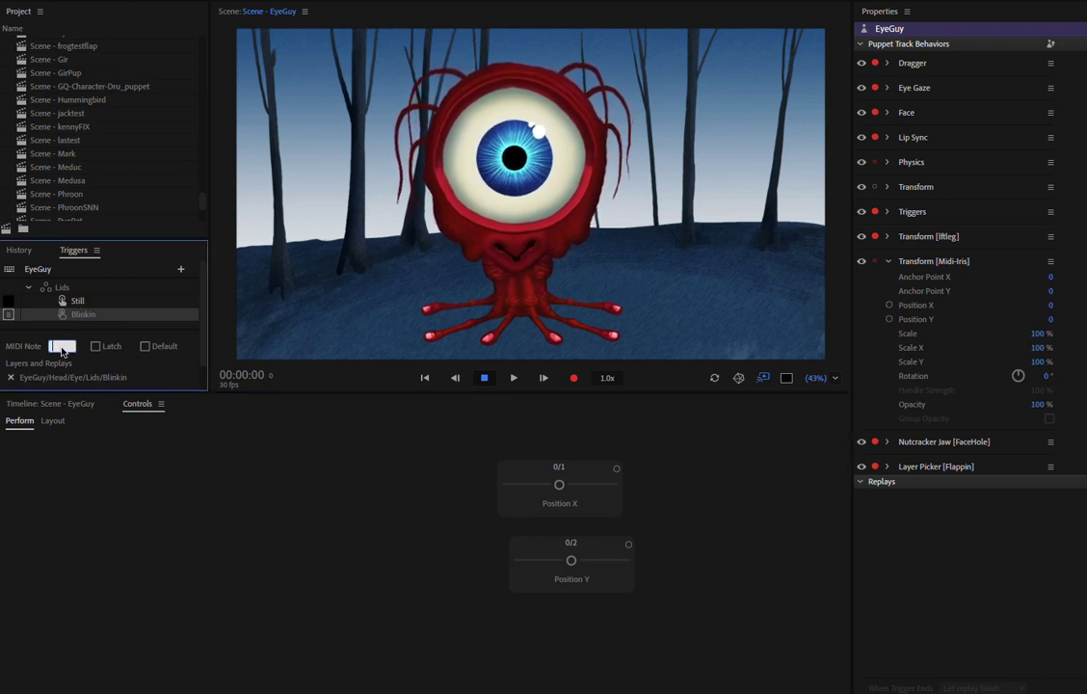
text(60)
key(Return)
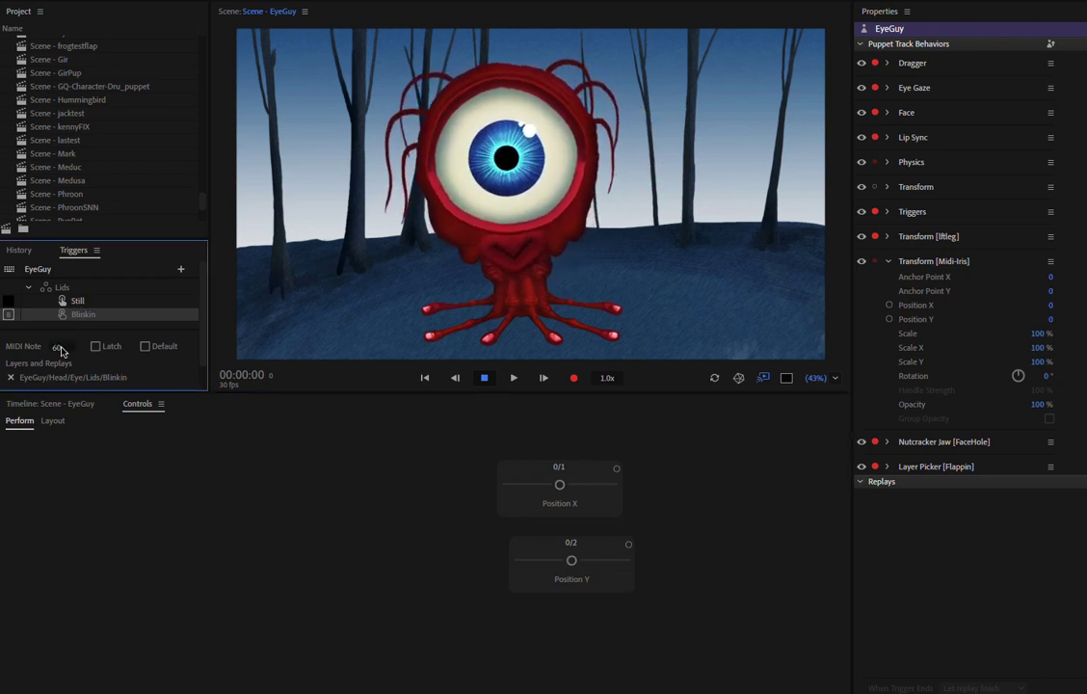
click(319, 492)
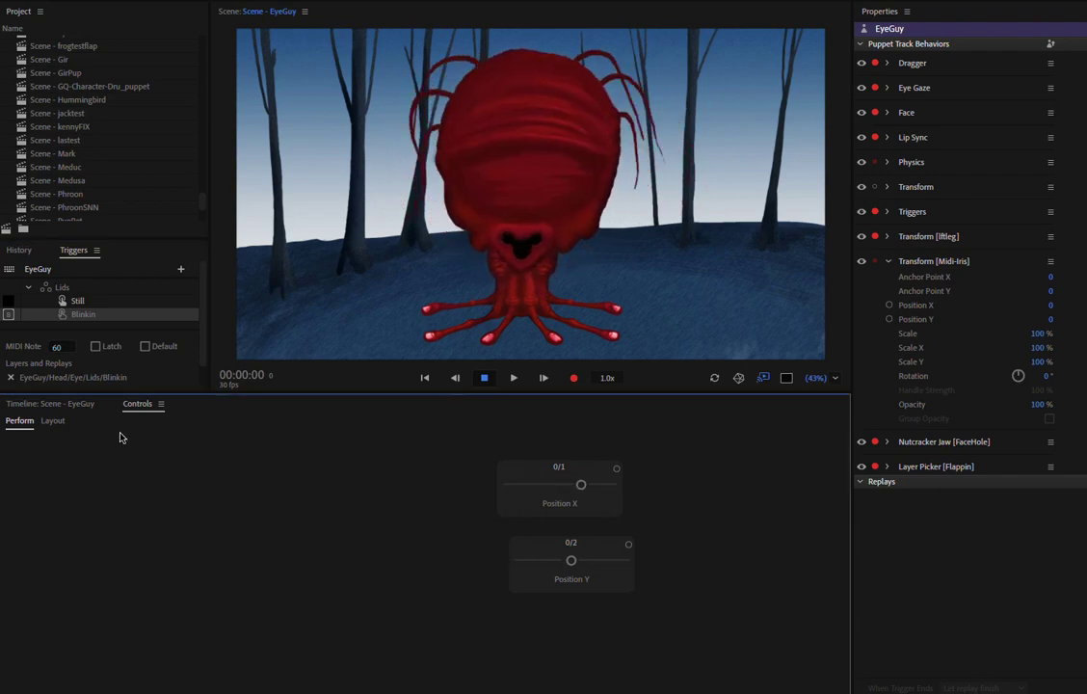